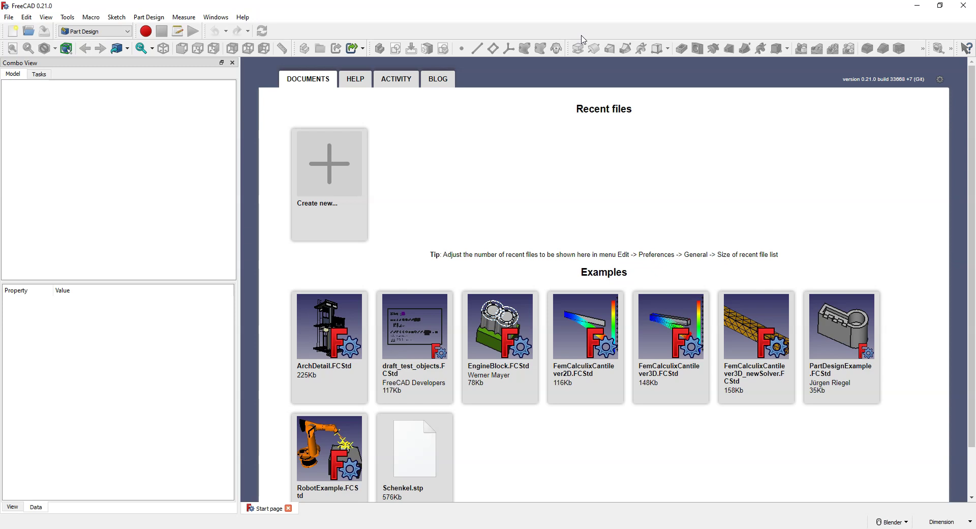
Create a new document and start a sketch on the XY plane.
click(578, 38)
click(330, 174)
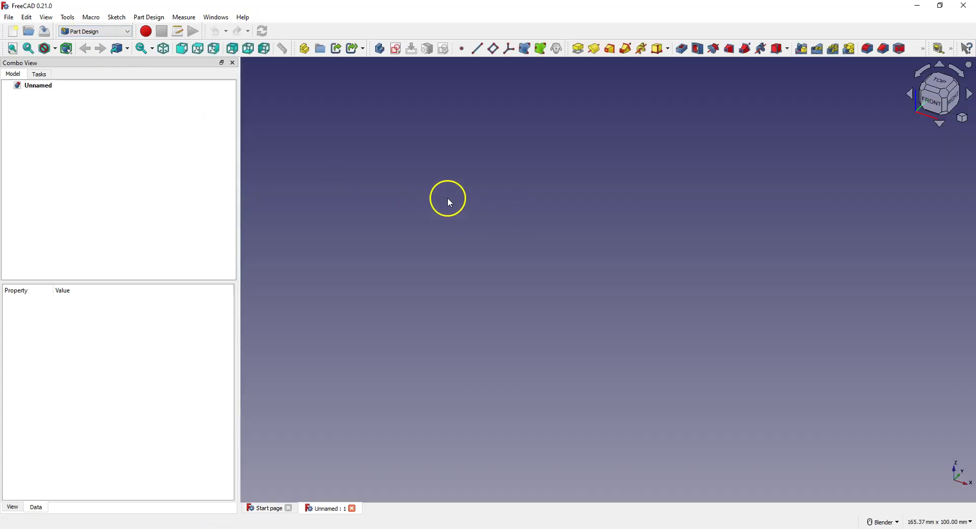
click(397, 51)
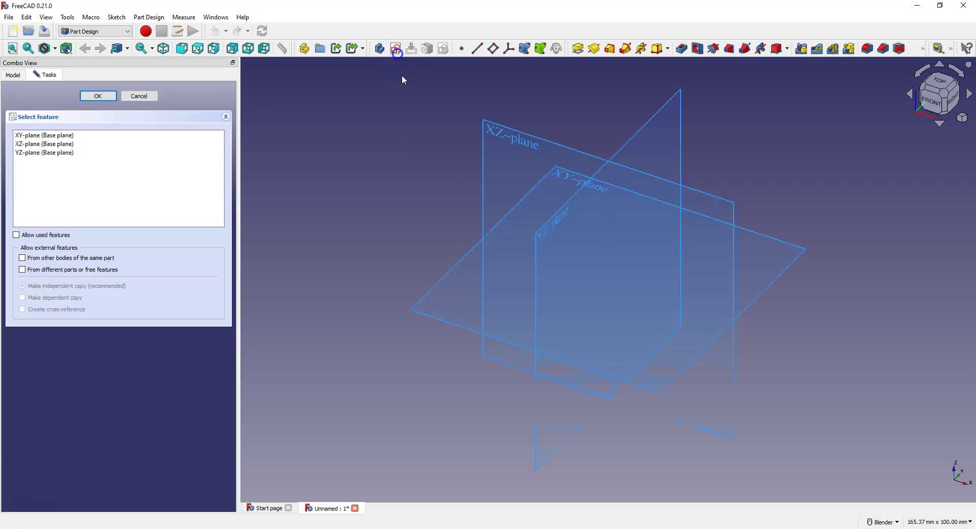
click(561, 175)
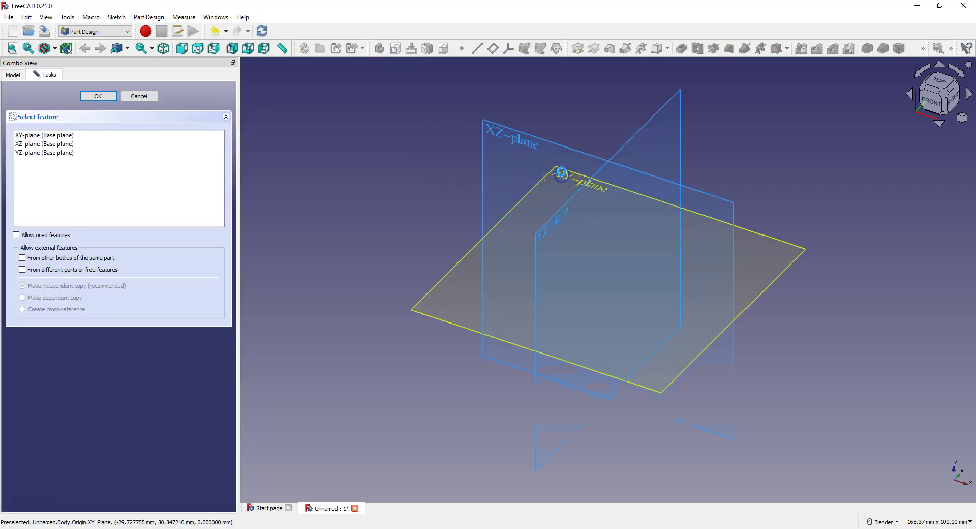
Draw two separate slanted lines above the origin, one on each side of the vertical axis.
scroll(574, 211, down, 5)
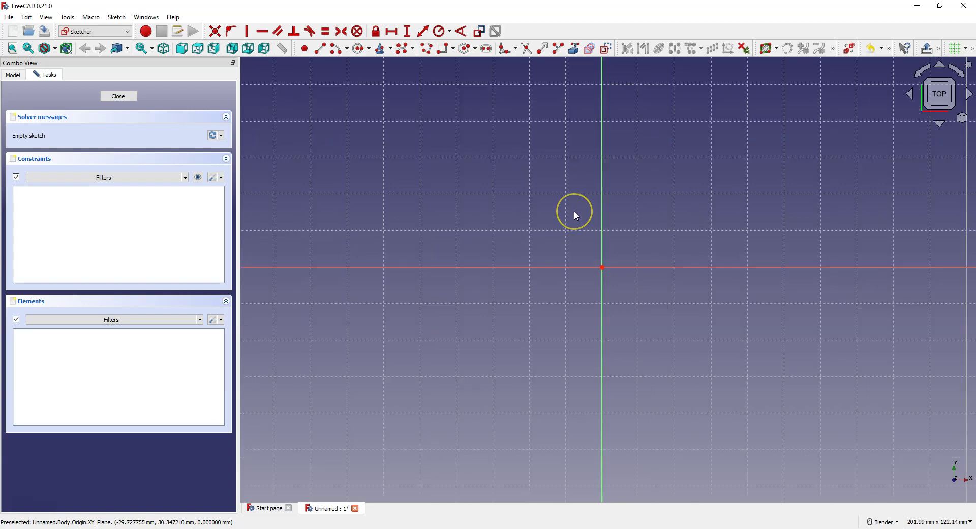
scroll(575, 213, up, 3)
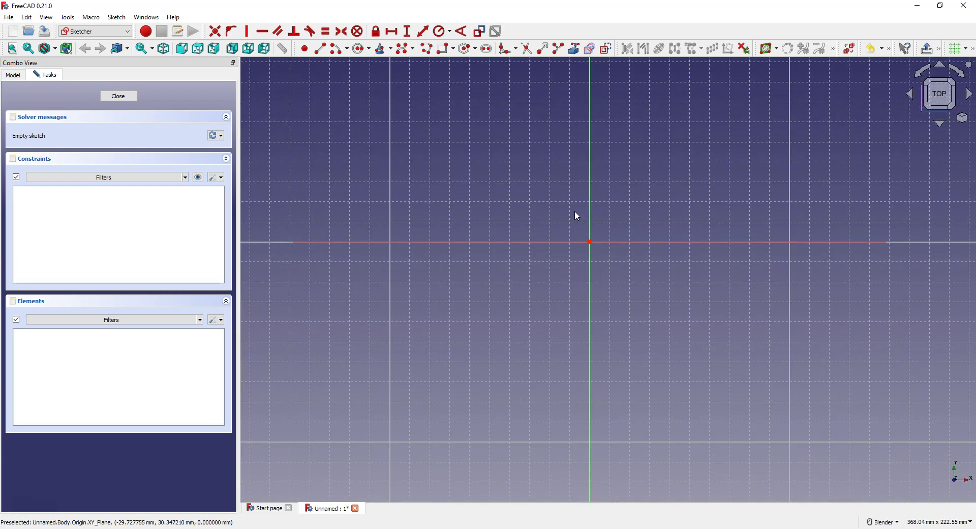
click(319, 48)
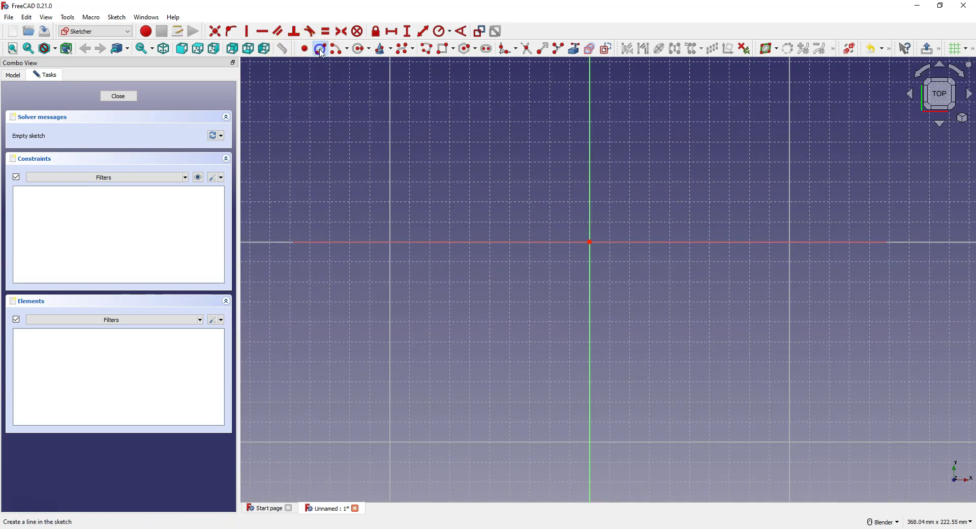
click(405, 128)
click(523, 76)
click(666, 82)
click(786, 147)
Draw a rectangle about 112 by 78 mm around the origin, below the two slanted lines.
click(446, 48)
click(490, 175)
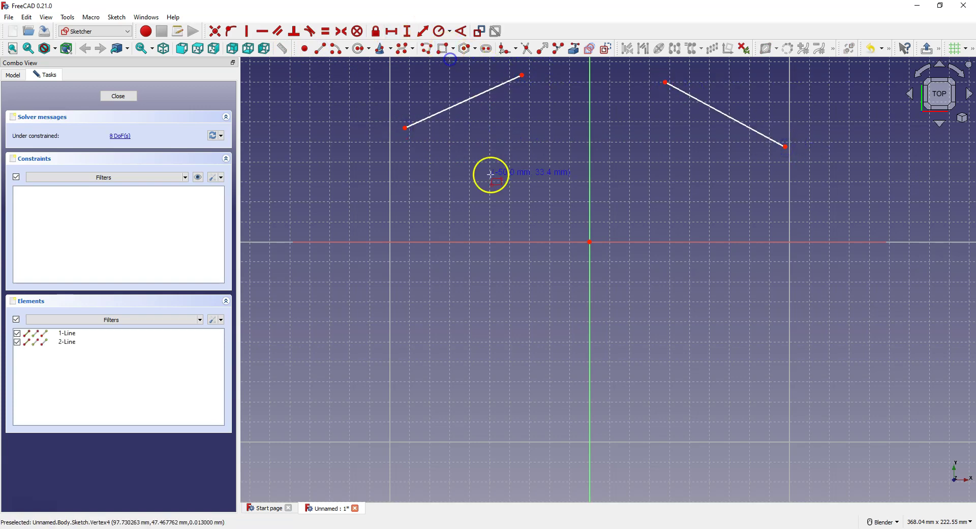
click(714, 330)
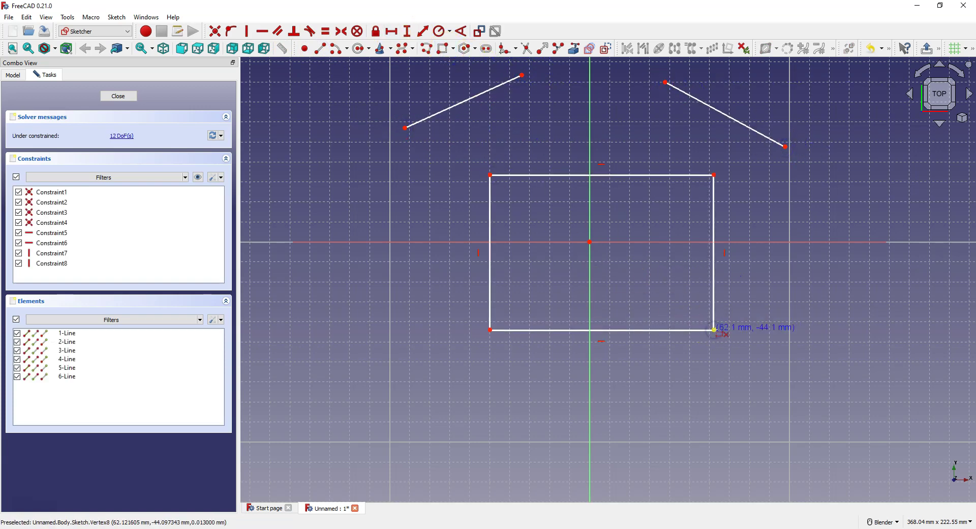
right_click(531, 306)
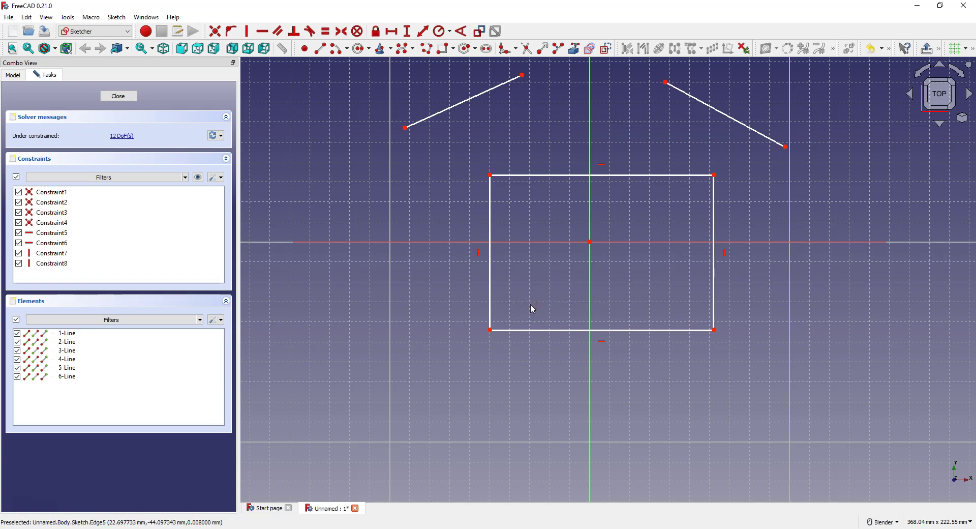
drag(551, 266, 529, 237)
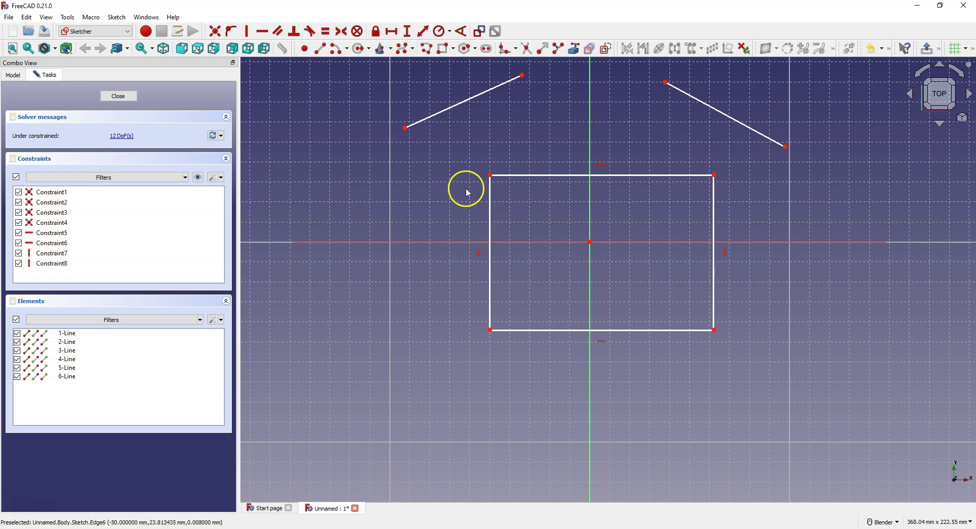
Reshape the sketch freehand by moving the left slanted line, the rectangle's lower-left corner and the right slanted line's lower endpoint.
drag(447, 110, 447, 143)
drag(487, 336, 447, 367)
mouse_move(786, 148)
mouse_down()
mouse_move(837, 224)
mouse_move(802, 143)
mouse_up()
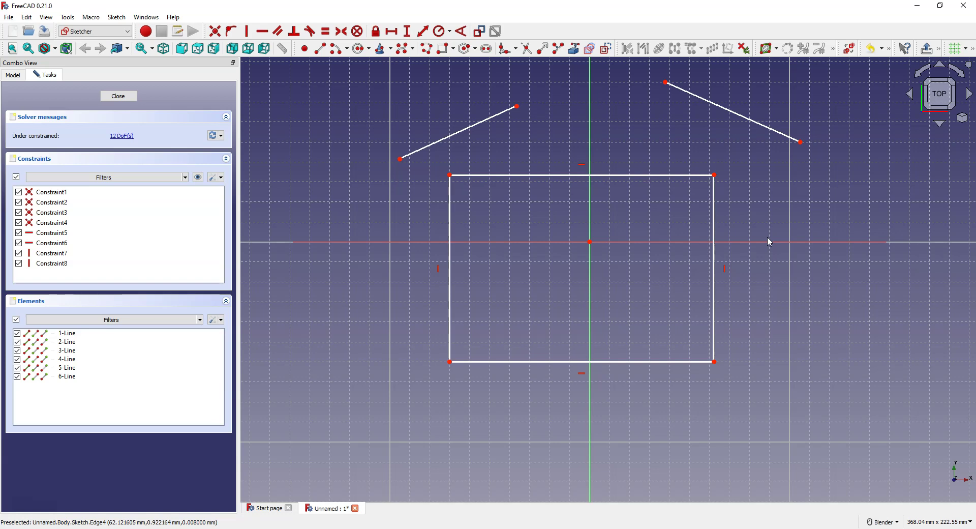
click(774, 258)
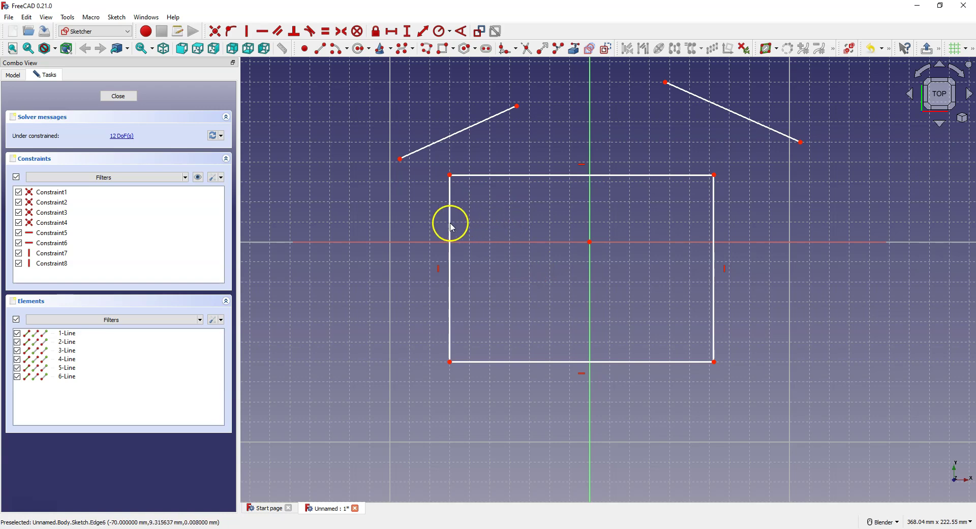
Examine the horizontal and vertical constraints on the rectangle's edges.
click(438, 268)
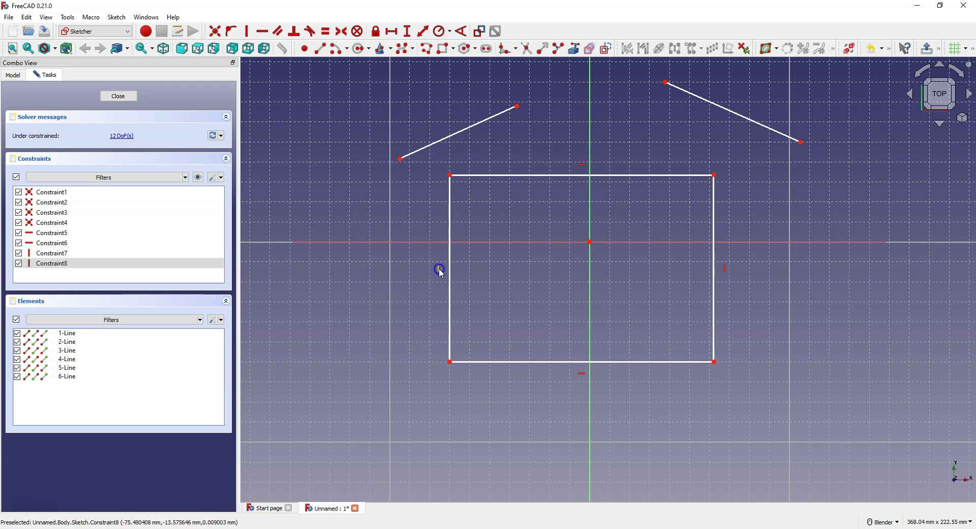
click(583, 164)
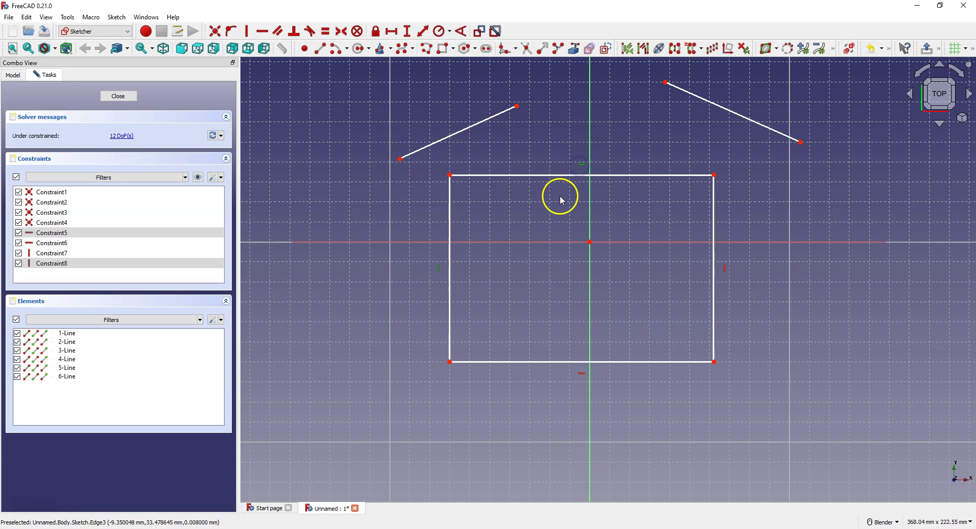
click(550, 217)
click(582, 164)
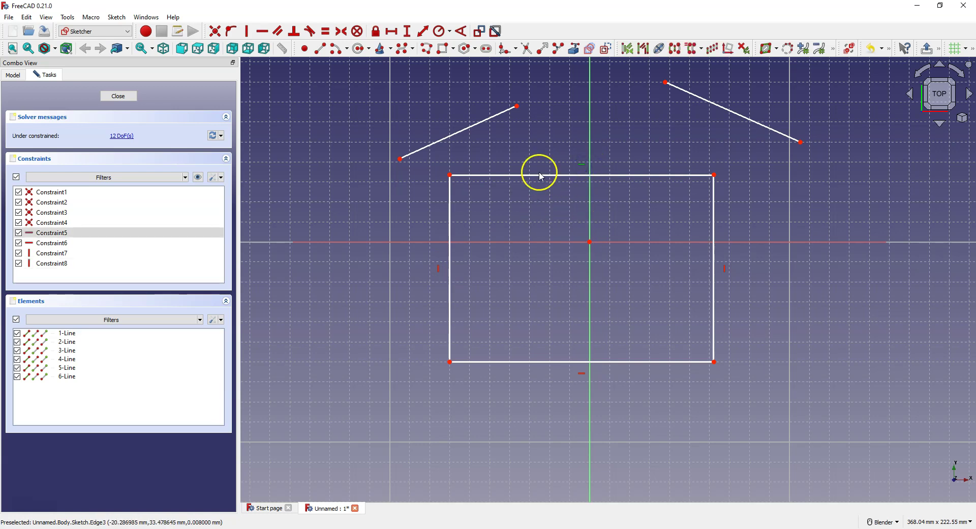
click(535, 204)
click(725, 267)
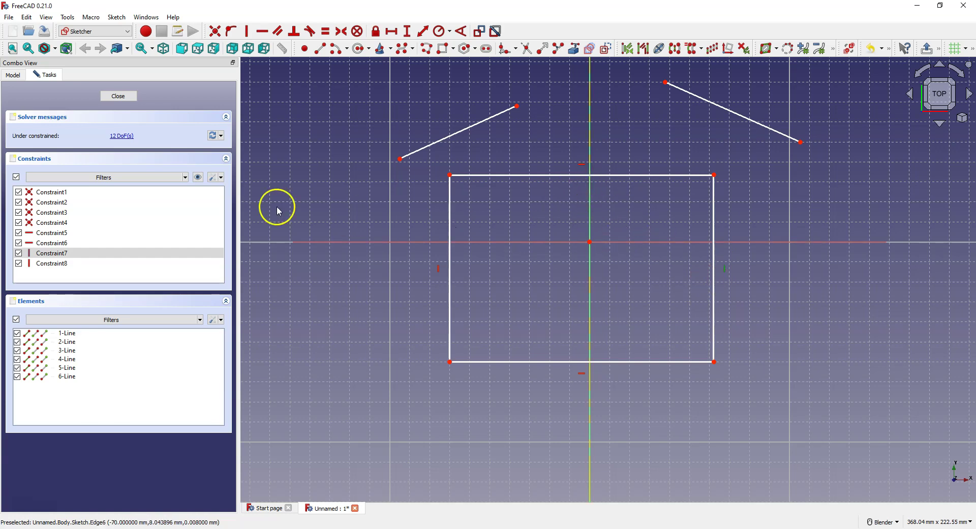
Examine which rectangle corner each of the coincident constraints, Constraint1 to Constraint4, belongs to.
click(52, 193)
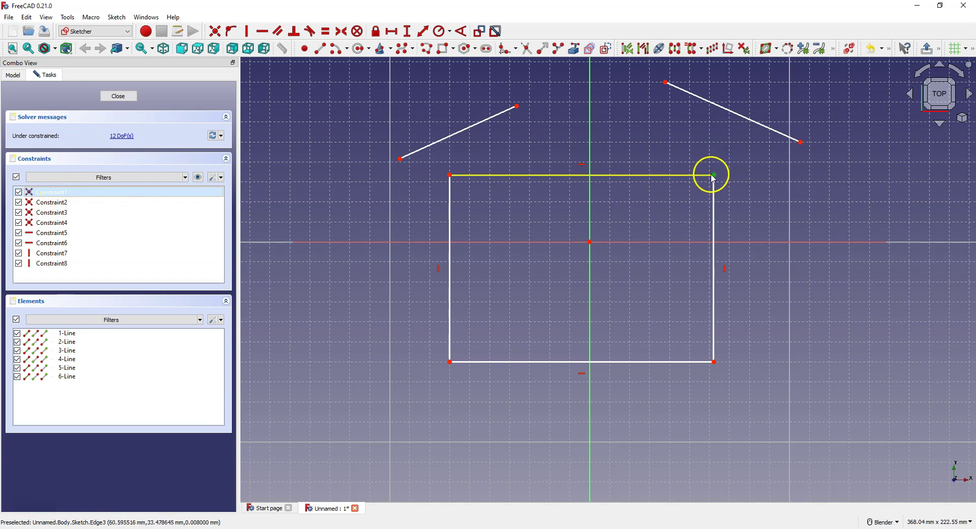
key(Escape)
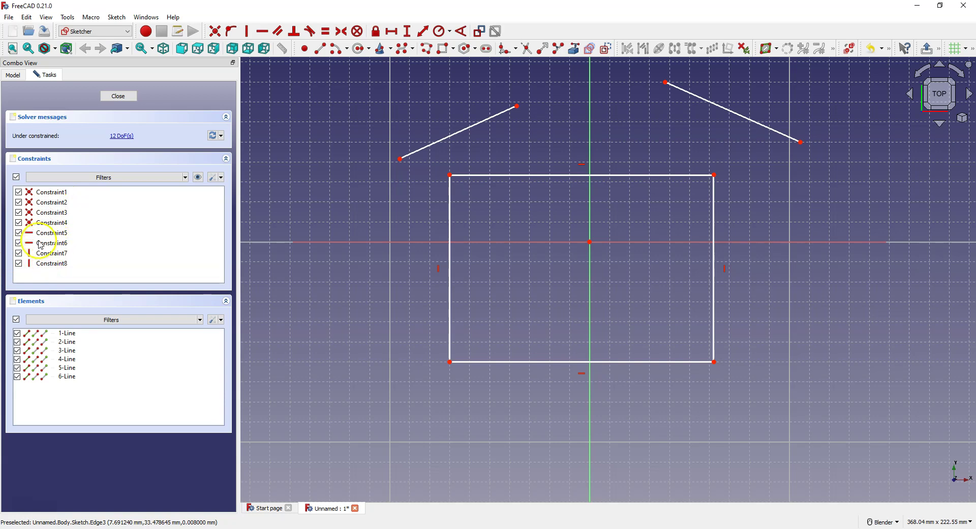
click(54, 193)
click(55, 202)
click(56, 212)
click(58, 223)
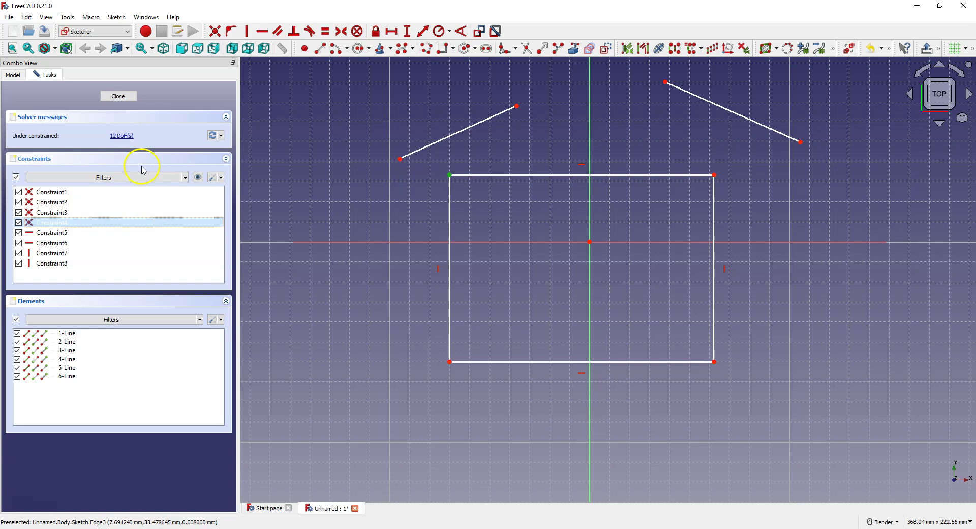
Delete the coincident constraint at the rectangle's upper-right corner and move the top edge about 20 mm left, away from the right edge.
click(62, 192)
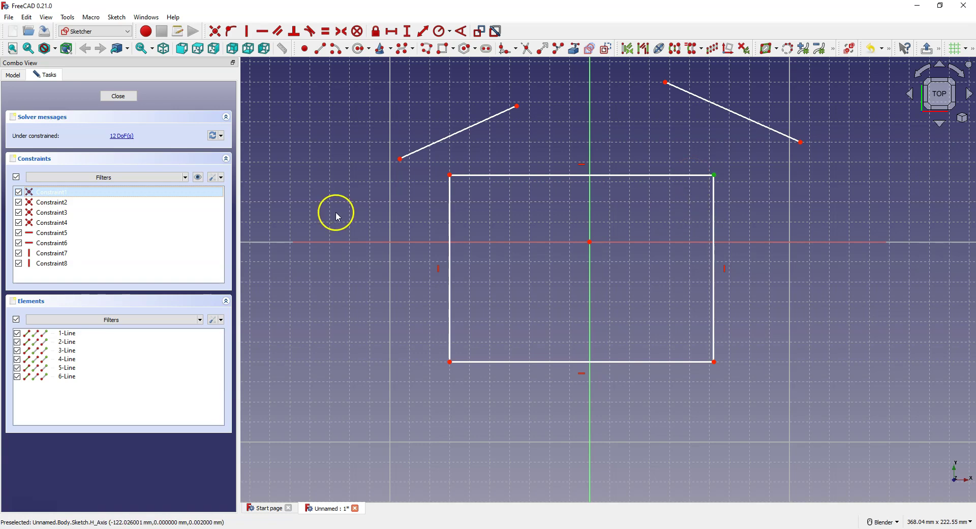
click(48, 196)
key(Delete)
click(409, 290)
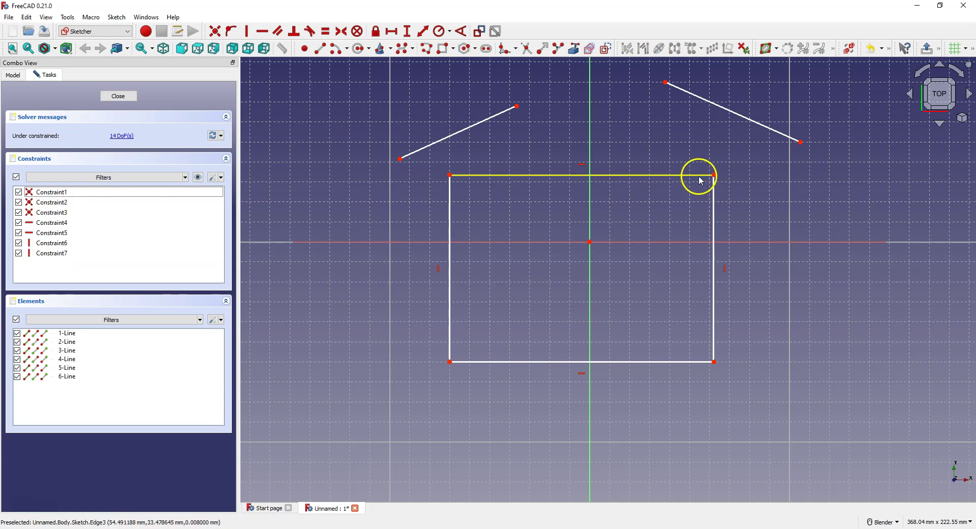
drag(700, 179, 662, 175)
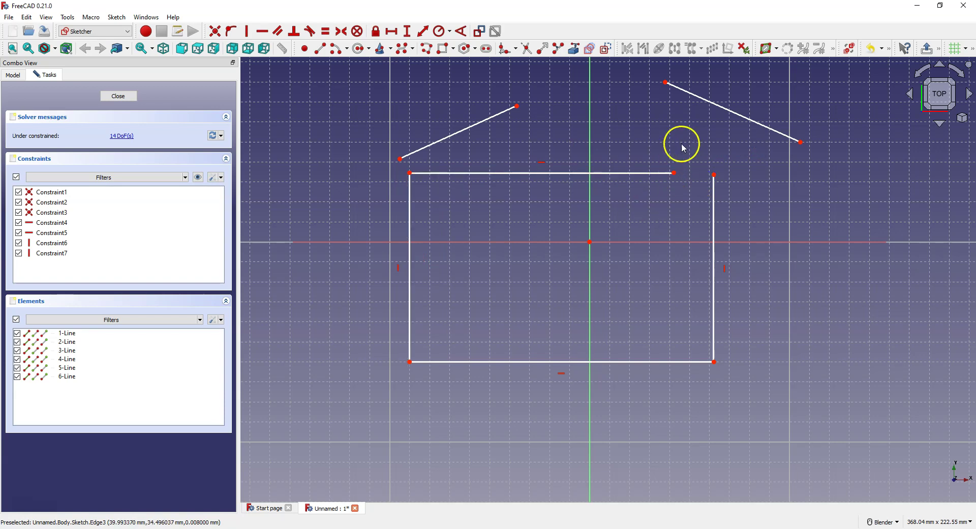
click(675, 172)
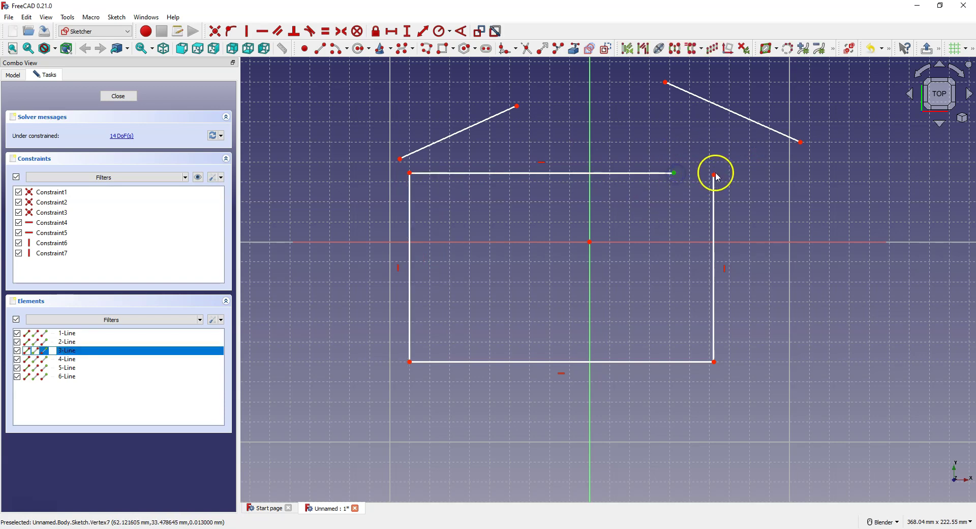
click(623, 245)
click(630, 211)
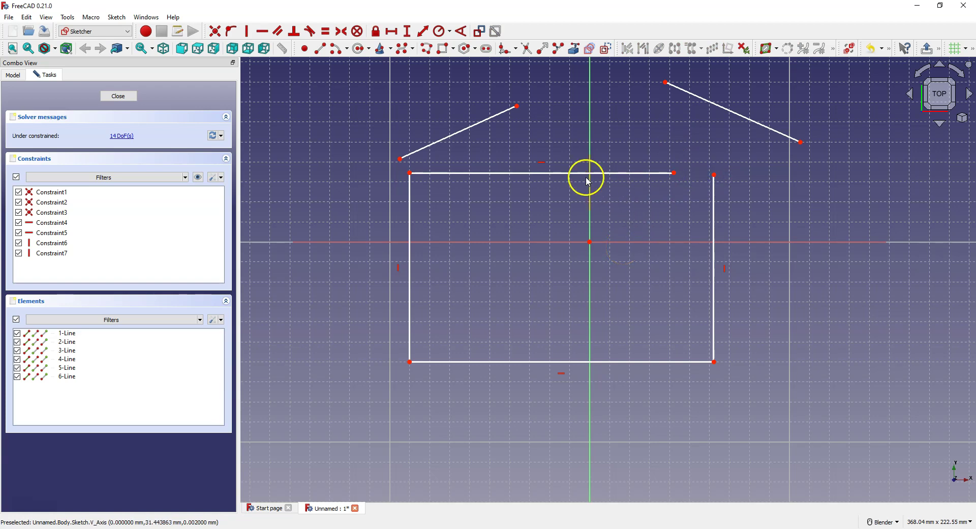
Delete the top edge's horizontal constraint and move its free endpoint up and left to tilt the line.
click(540, 161)
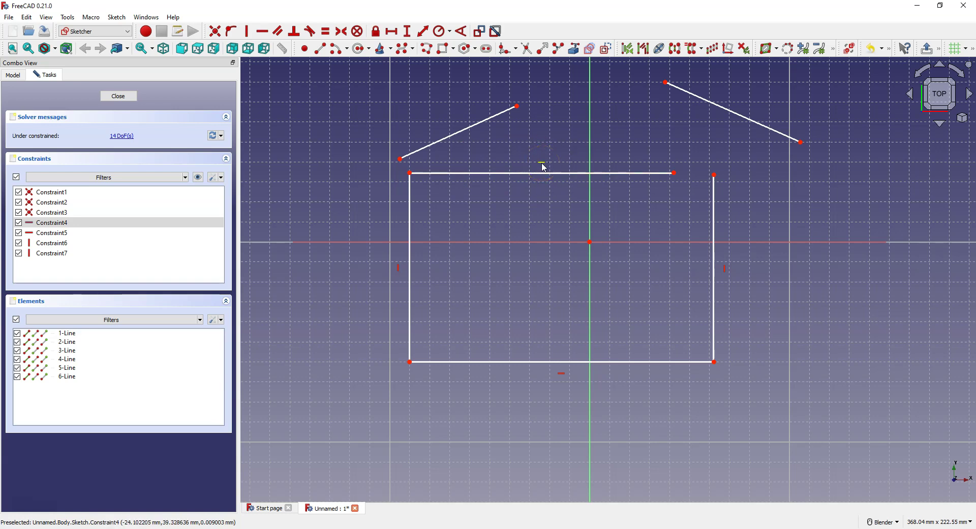
key(Delete)
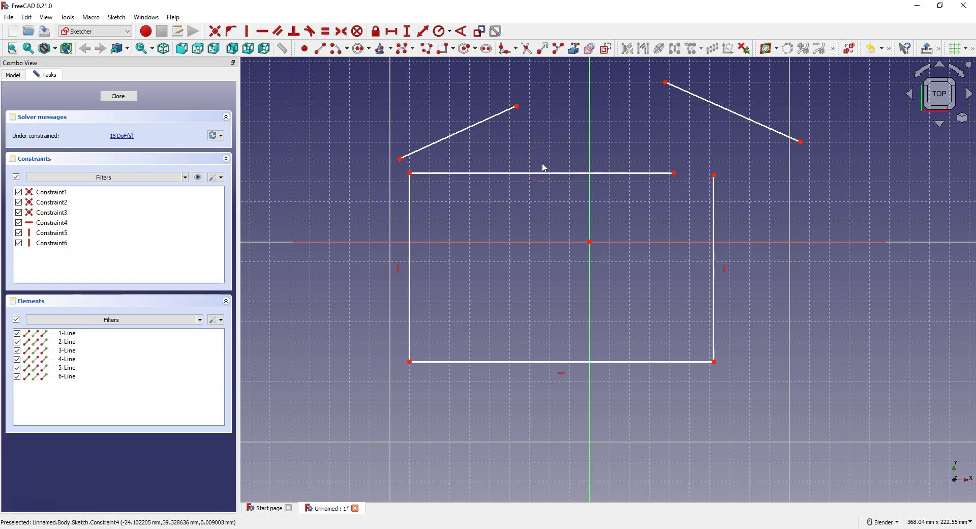
drag(674, 173, 586, 126)
click(528, 174)
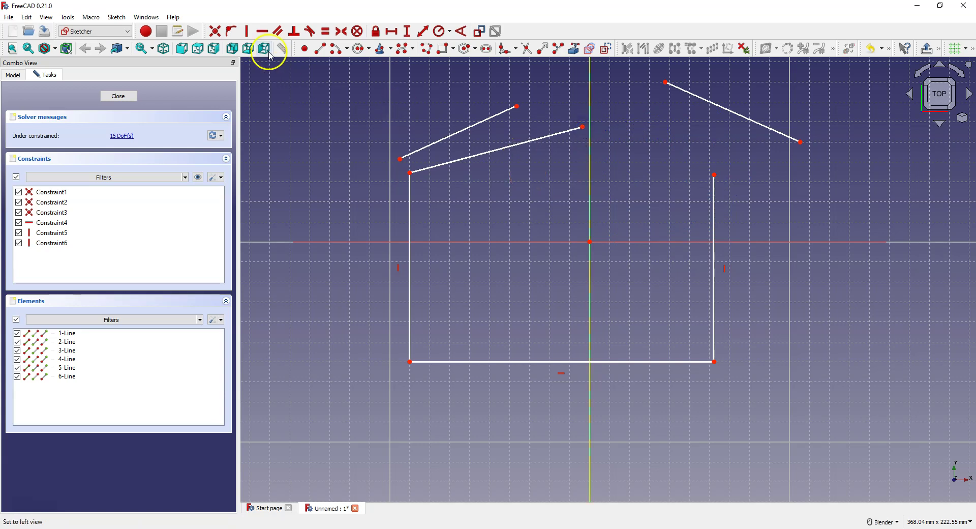
Apply a horizontal constraint to the tilted top edge.
click(262, 32)
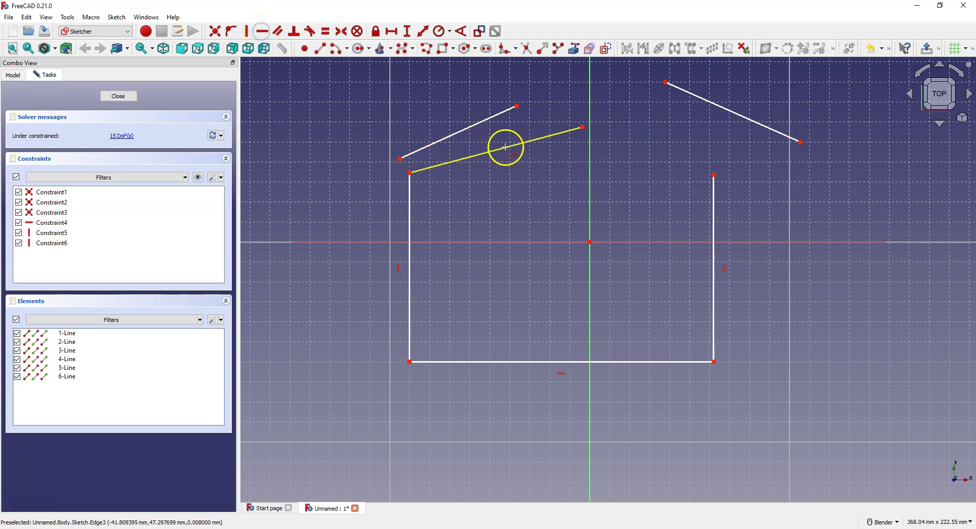
click(505, 148)
click(478, 208)
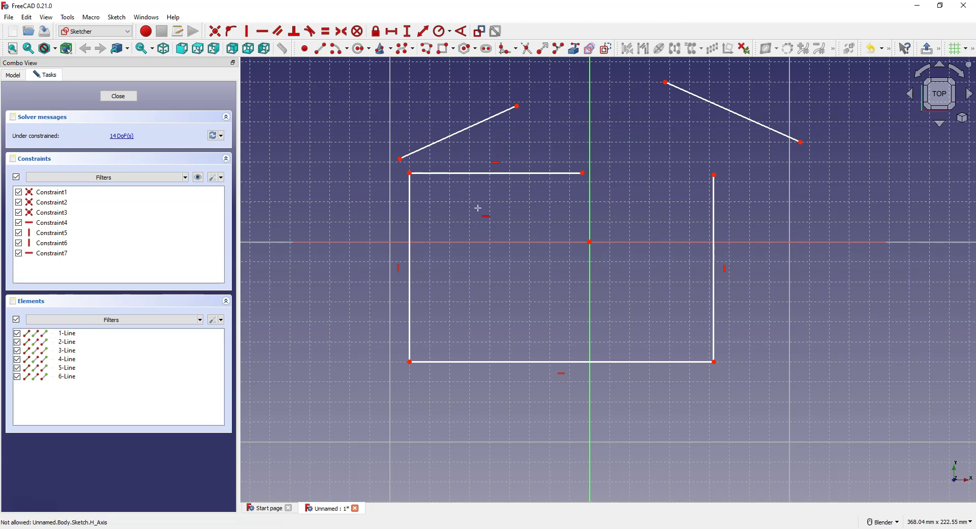
click(493, 194)
mouse_move(501, 154)
mouse_down()
mouse_move(523, 168)
mouse_move(483, 168)
mouse_move(496, 189)
mouse_move(577, 173)
mouse_move(565, 176)
mouse_up()
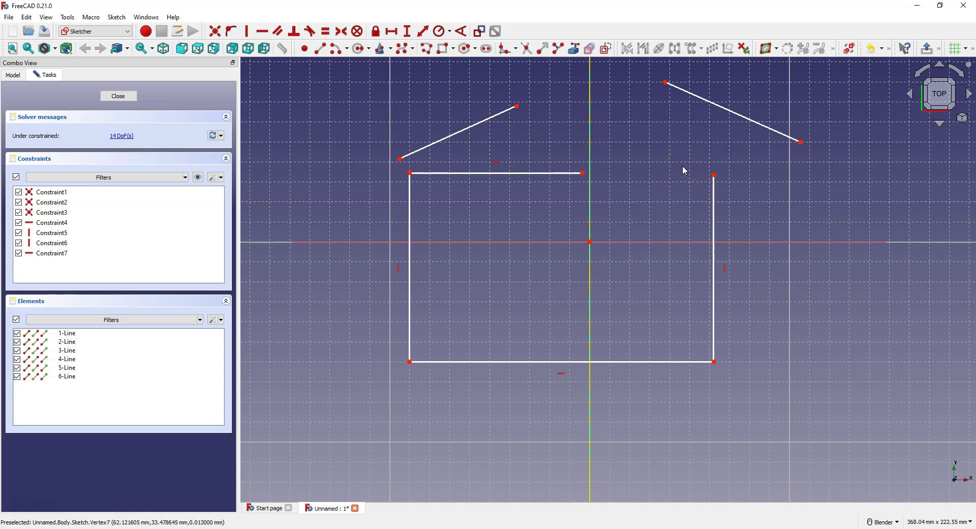
Join the top edge's free end to the right edge's upper end with a coincident constraint, and move the right edge to about X = 40 mm.
click(215, 31)
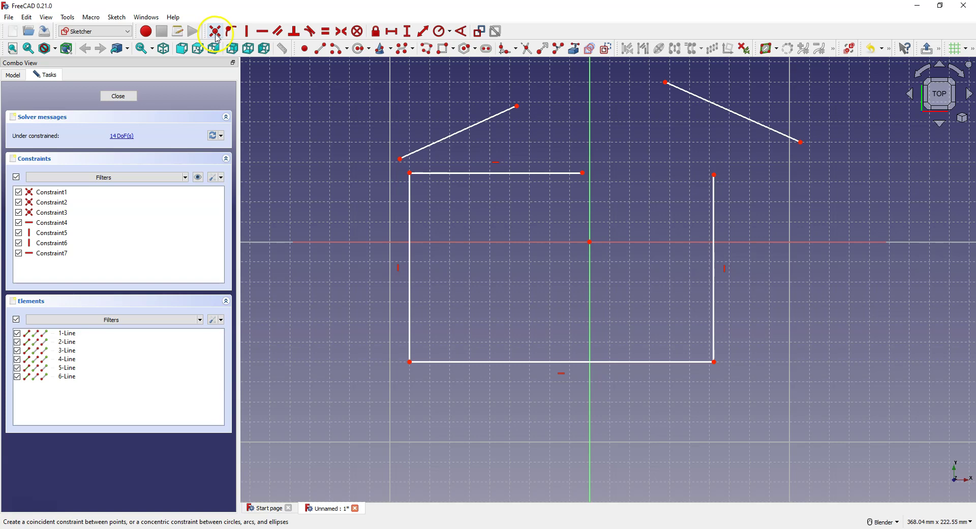
click(582, 172)
click(714, 175)
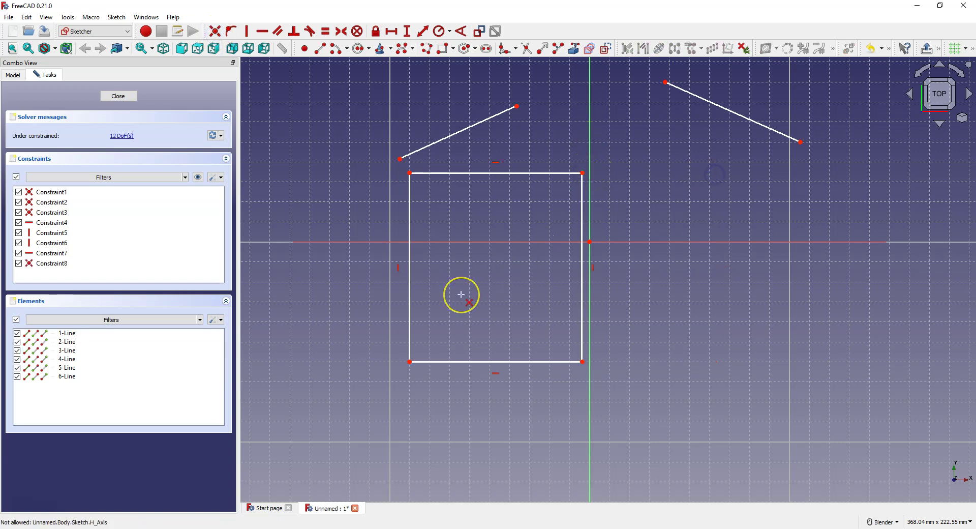
click(486, 299)
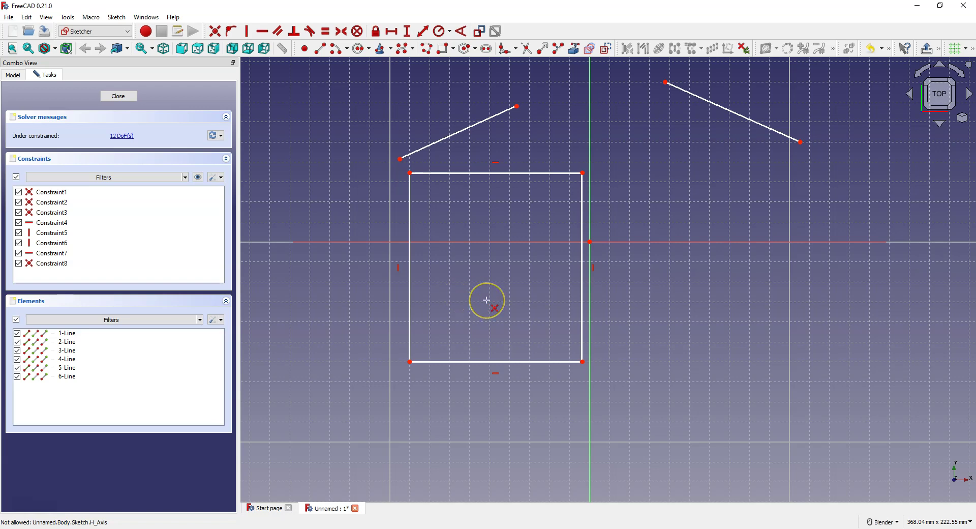
right_click(500, 282)
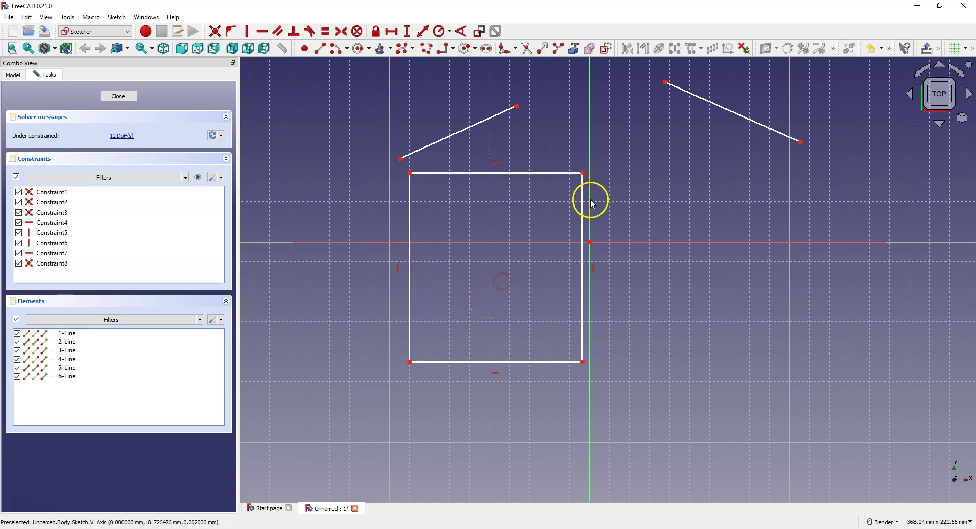
drag(579, 211, 670, 231)
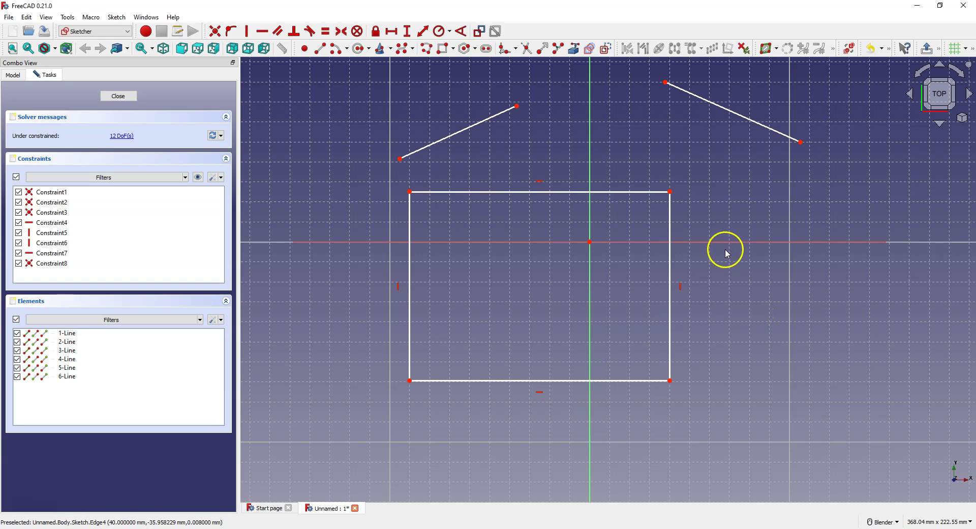
Draw a steep slanted line left of the existing geometry, with its upper end at about X = -146 mm, and apply a vertical constraint to it.
click(323, 52)
click(298, 142)
click(261, 229)
right_click(325, 215)
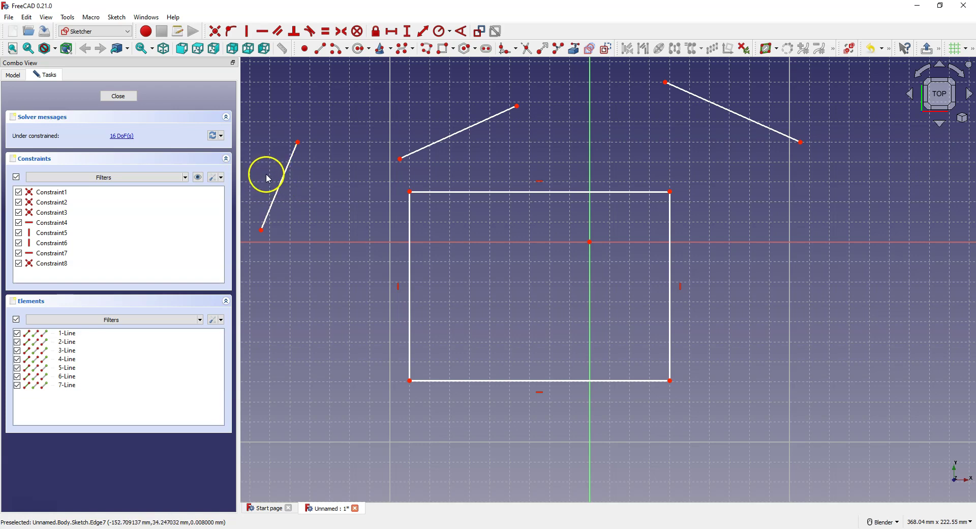
click(279, 187)
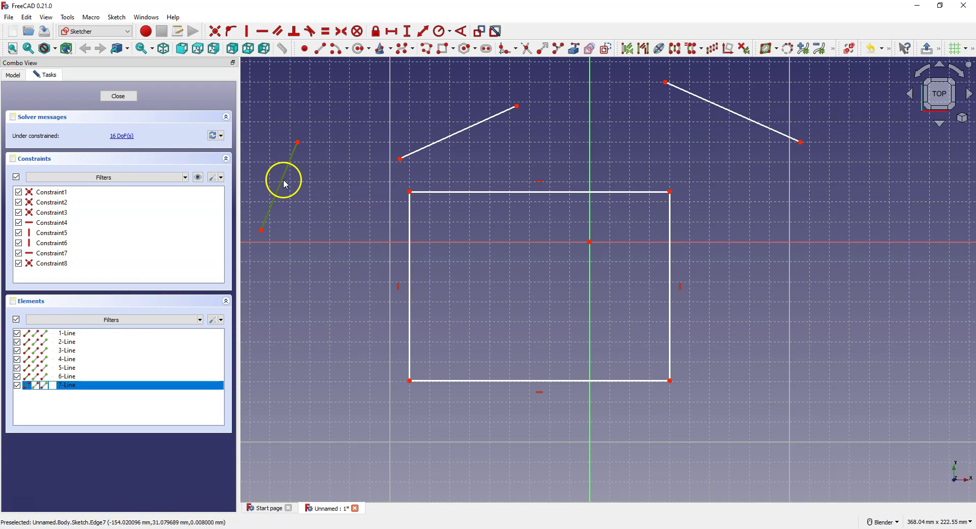
click(246, 31)
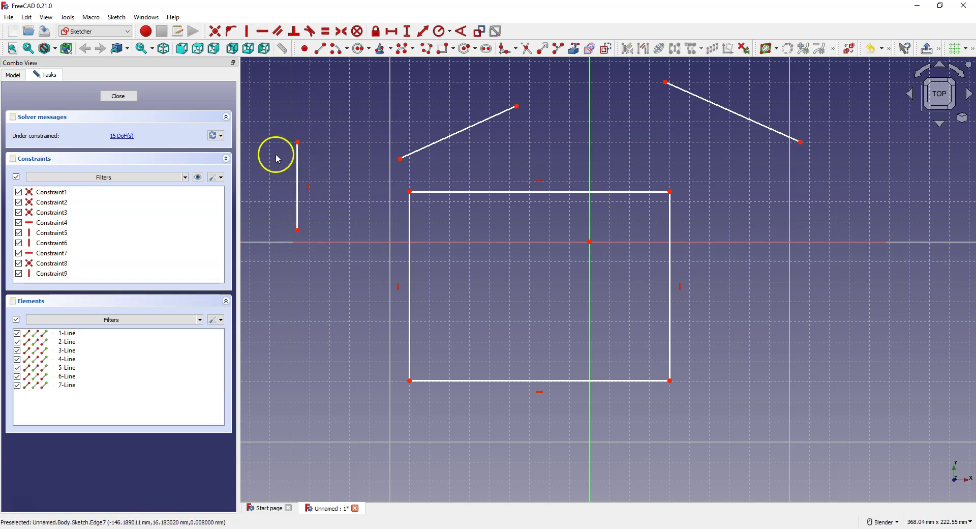
Delete the separate vertical line at the far left of the sketch.
click(299, 198)
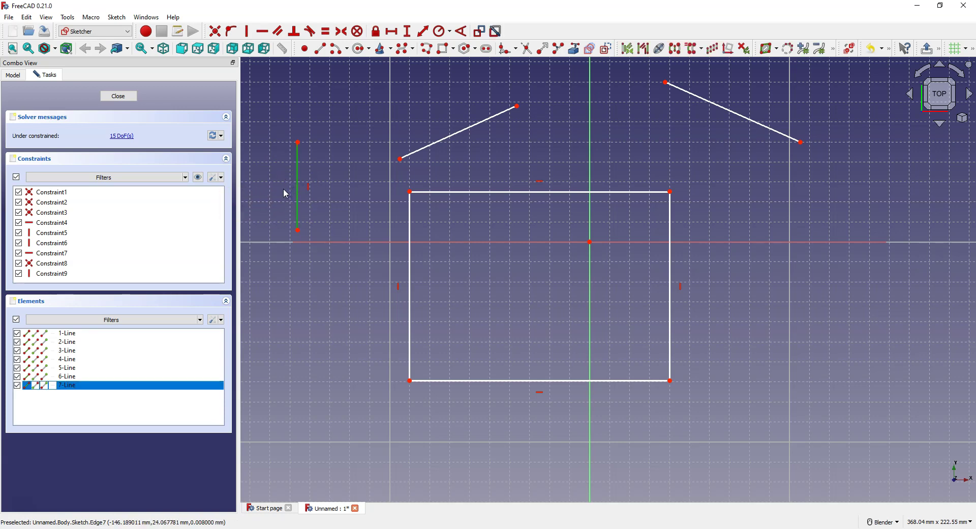
key(Delete)
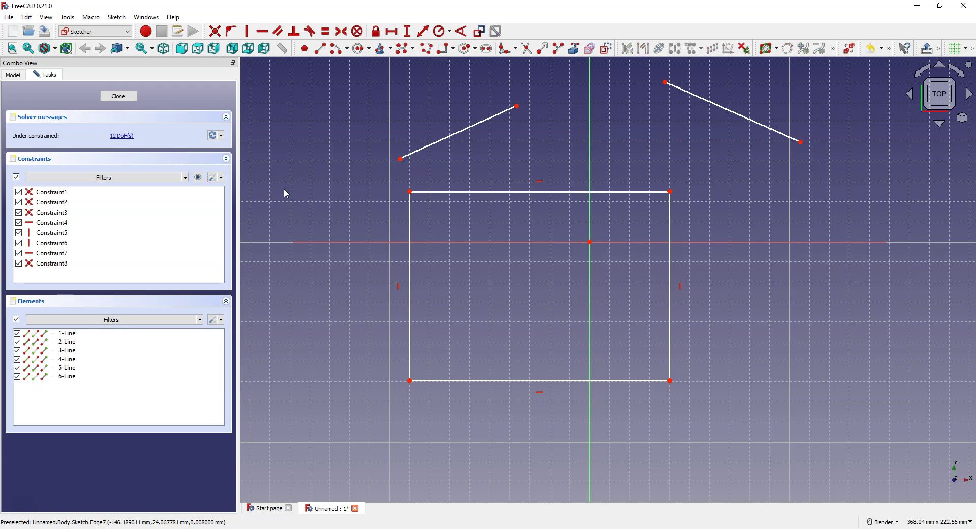
click(307, 181)
click(316, 177)
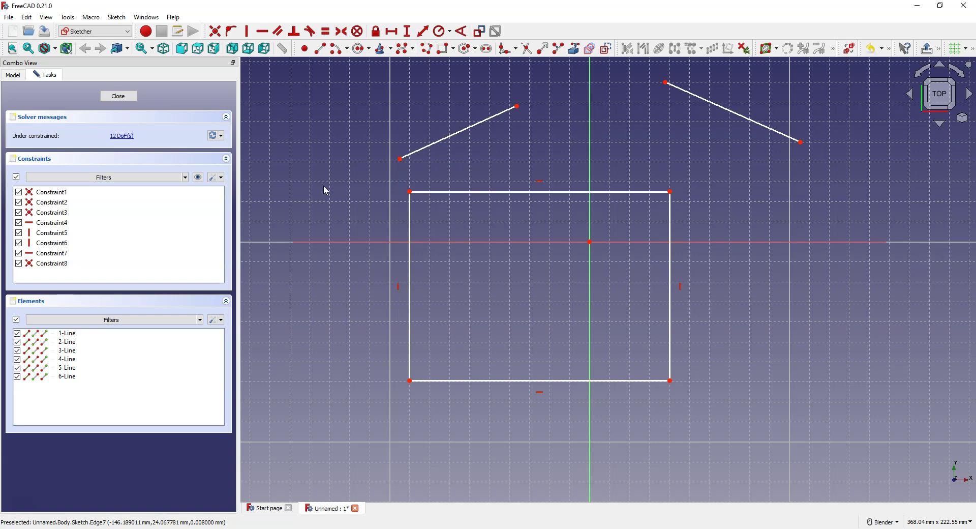
Constrain the rectangle's bottom edge to a horizontal distance of 100 mm.
click(399, 40)
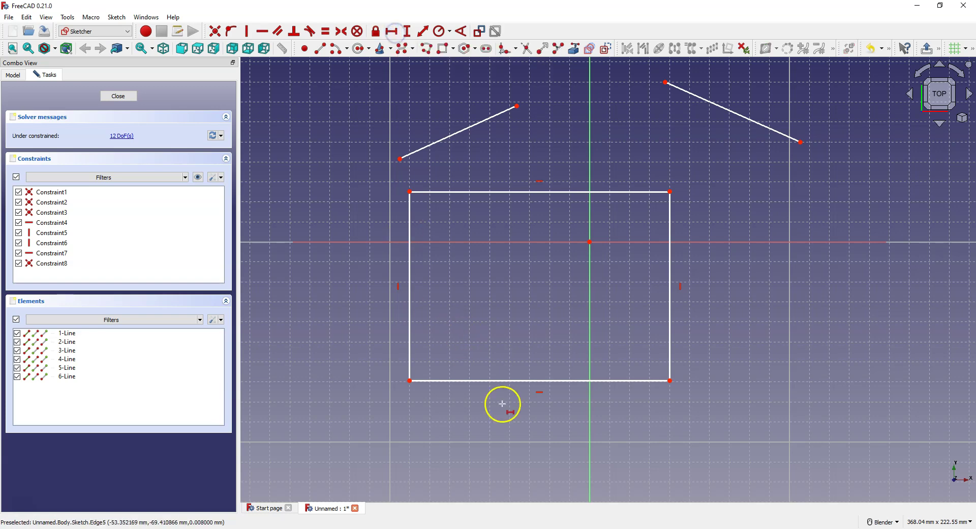
click(519, 380)
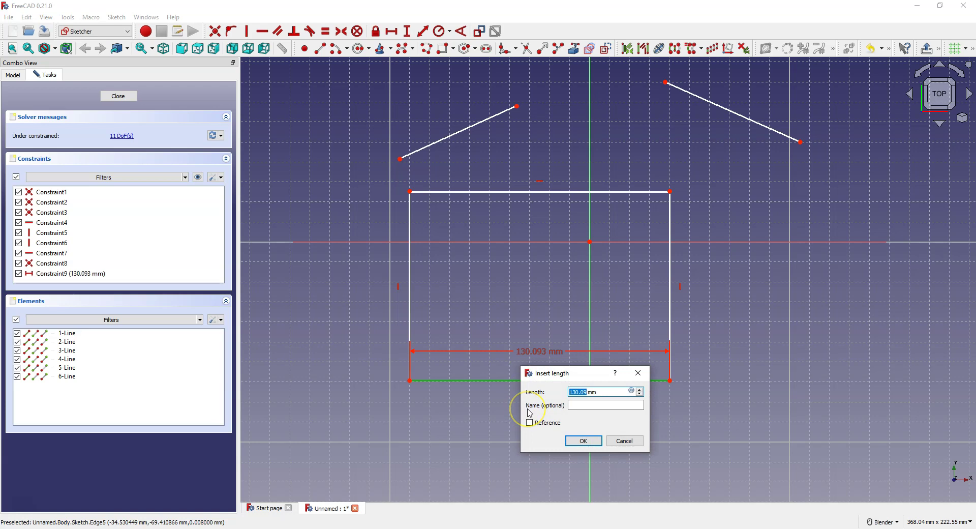
text(100)
click(602, 441)
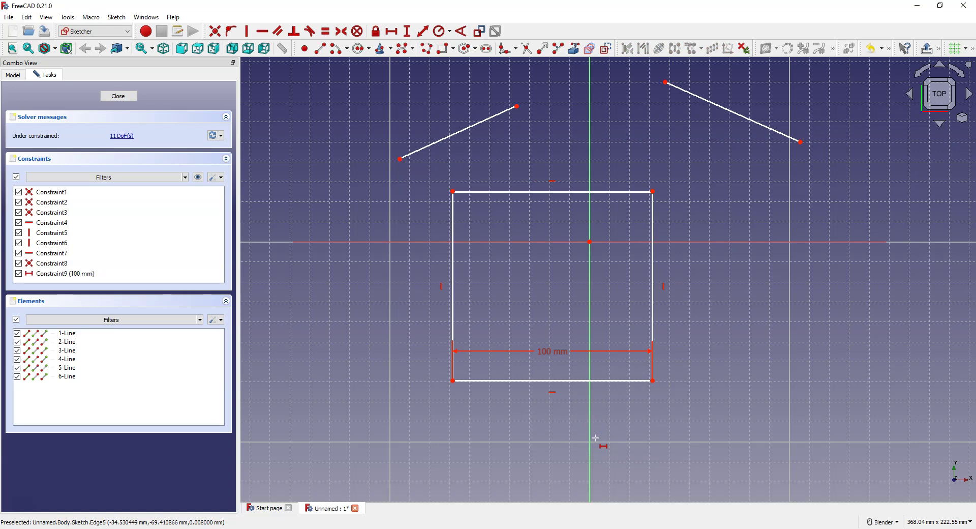
click(589, 419)
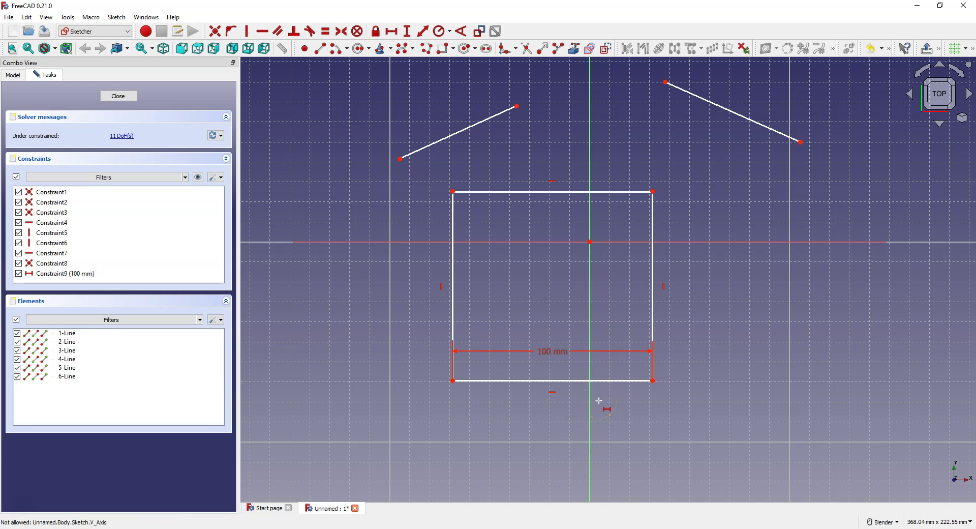
click(599, 401)
click(530, 327)
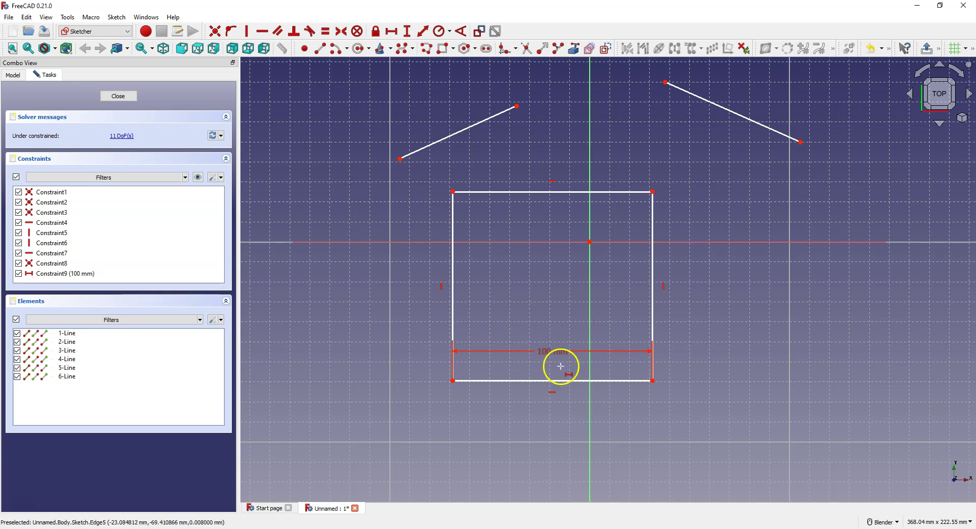
click(392, 32)
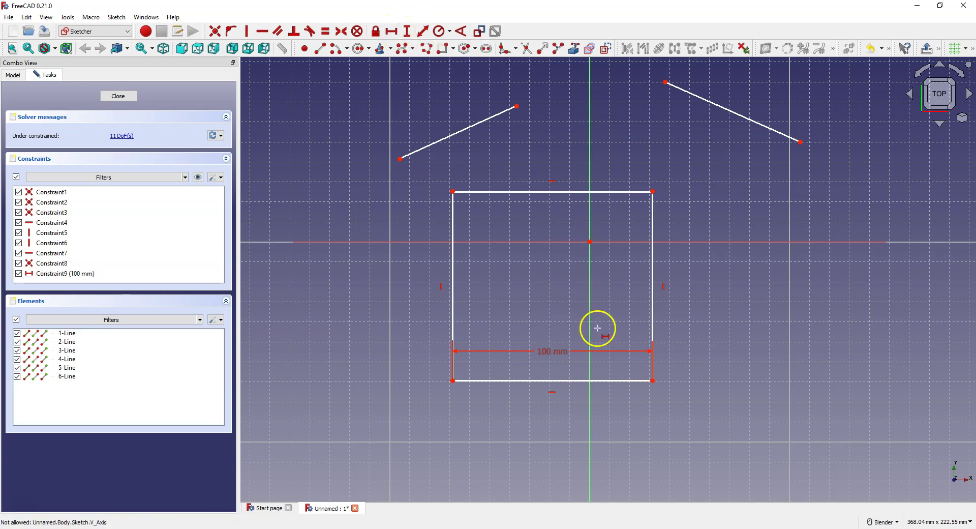
right_click(539, 293)
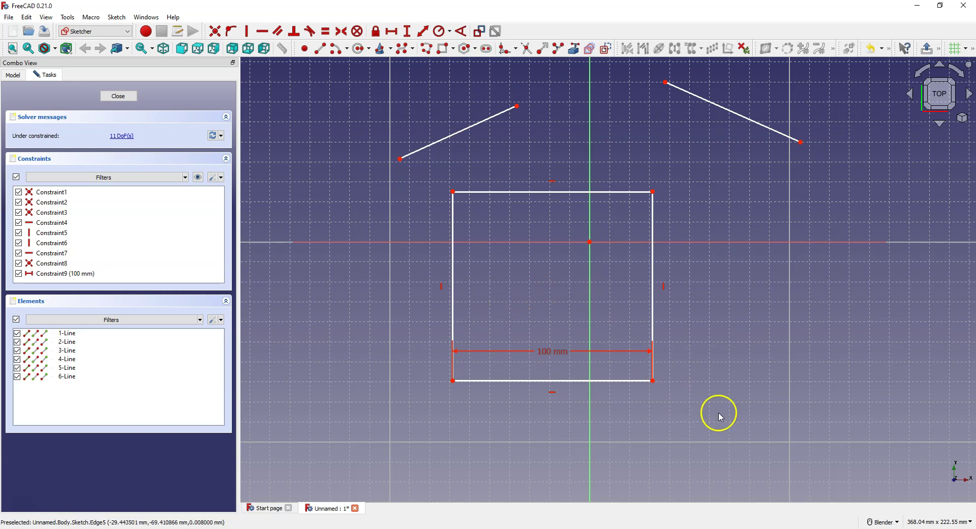
Apply a 70 mm vertical distance constraint between the right edge's two endpoints and move the rectangle right to roughly centre it on the vertical axis.
click(654, 381)
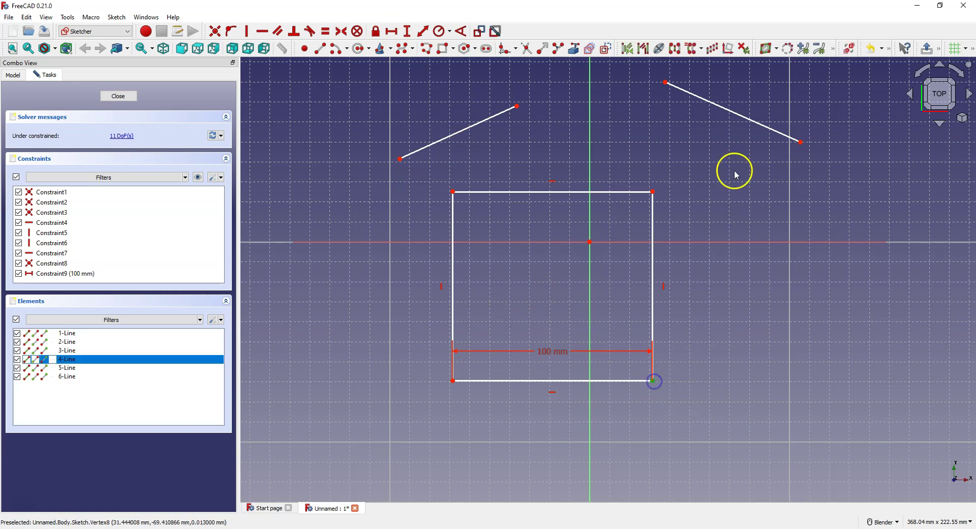
click(654, 192)
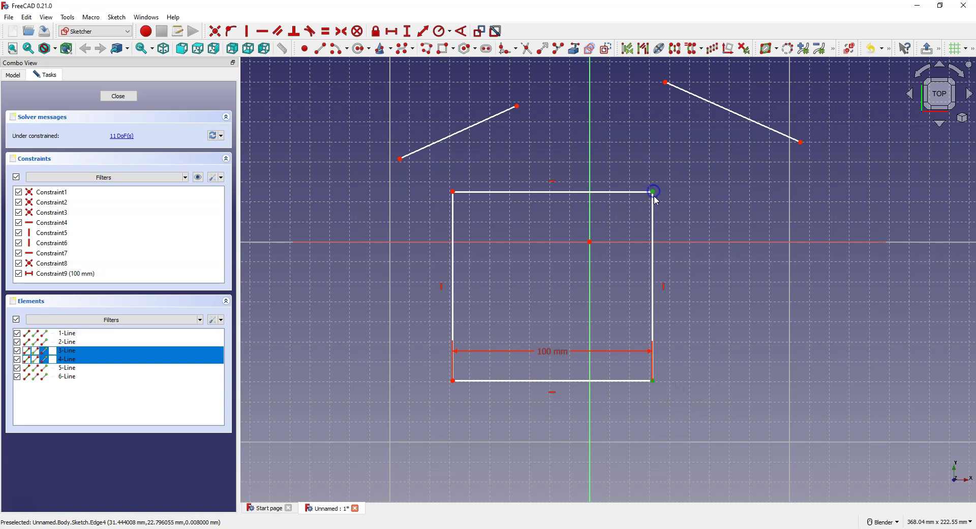
click(408, 31)
text(70)
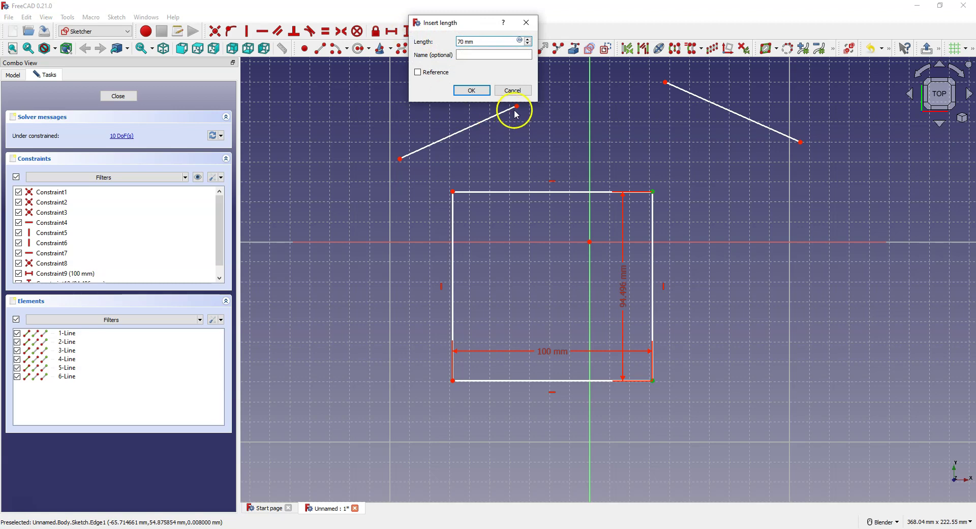
click(471, 90)
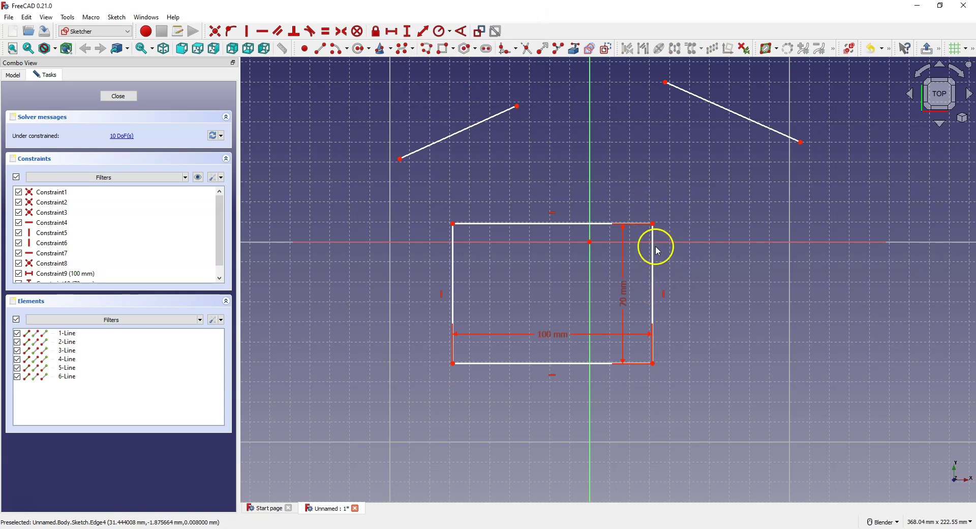
drag(654, 222, 700, 216)
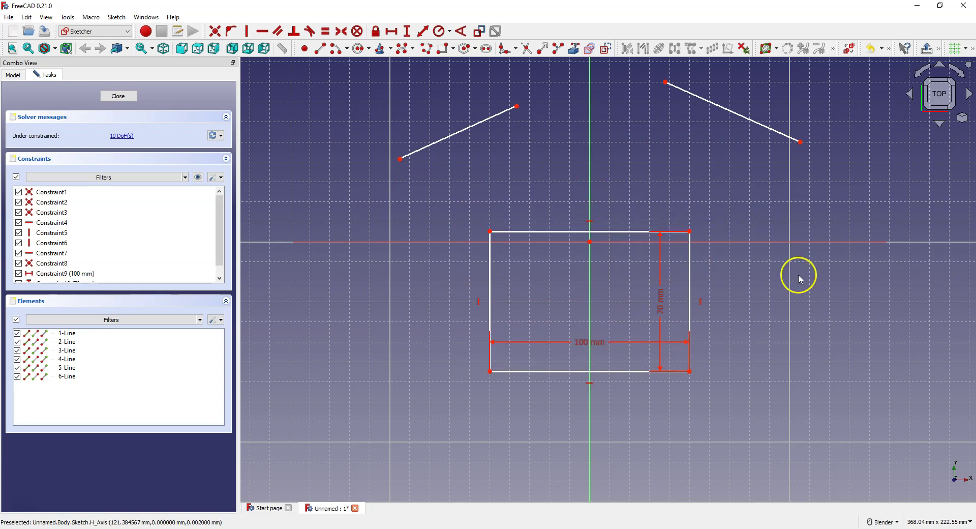
Set the rectangle's horizontal distance dimension to 120 mm.
click(600, 340)
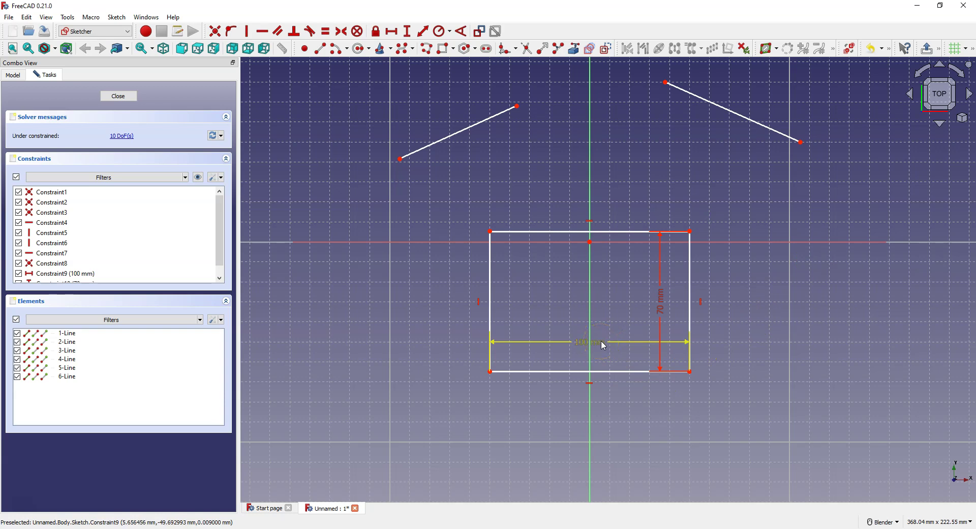
click(603, 346)
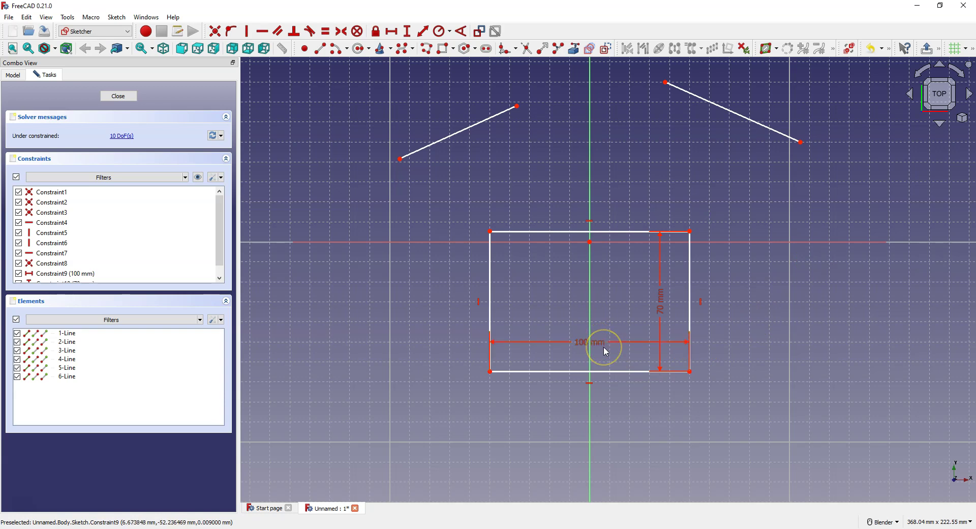
double_click(603, 346)
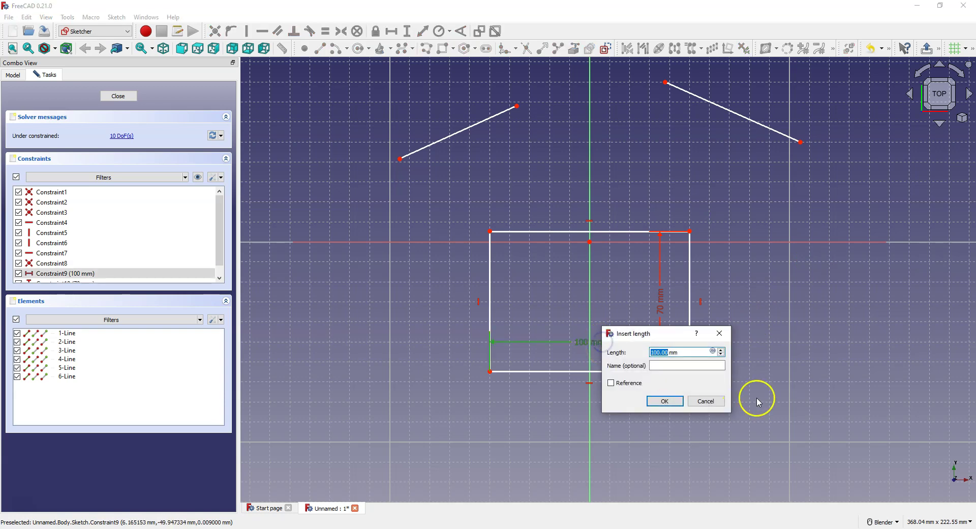
text(120)
key(Return)
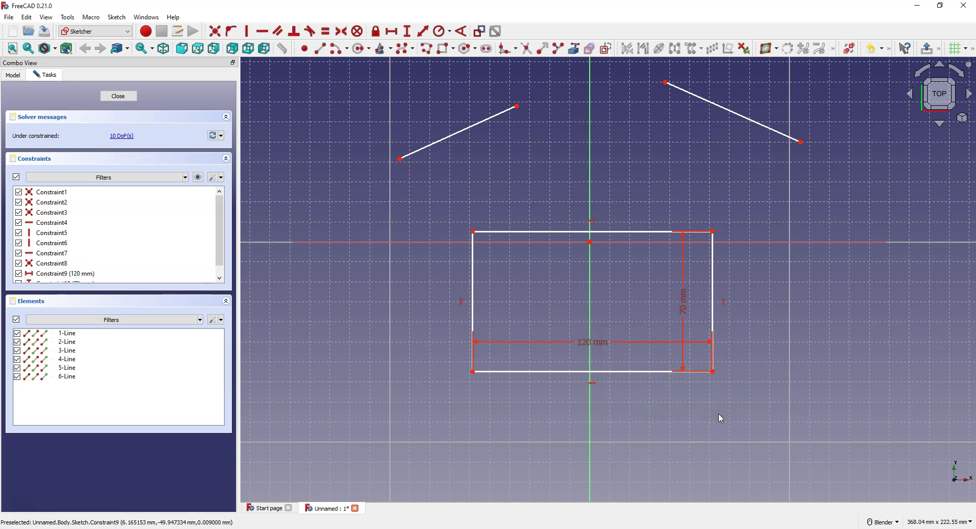
Move the rectangle up around the origin, placing its upper-left corner at about X = -64 mm, Y = 32 mm.
click(694, 387)
drag(682, 355, 686, 328)
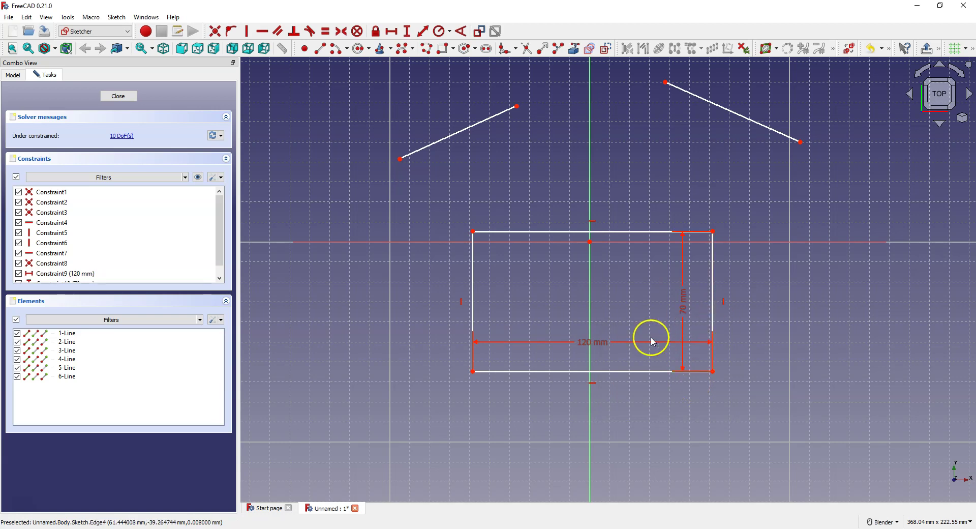
drag(713, 235, 702, 176)
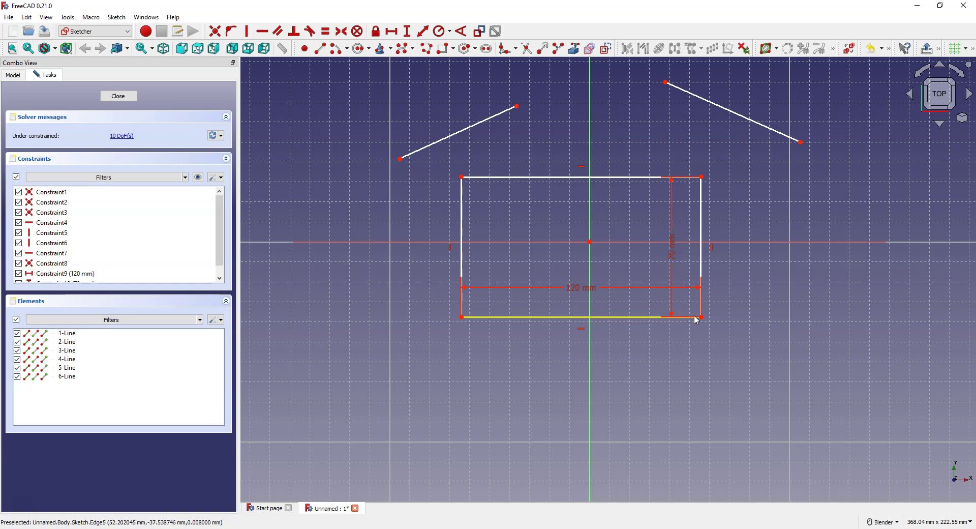
click(714, 114)
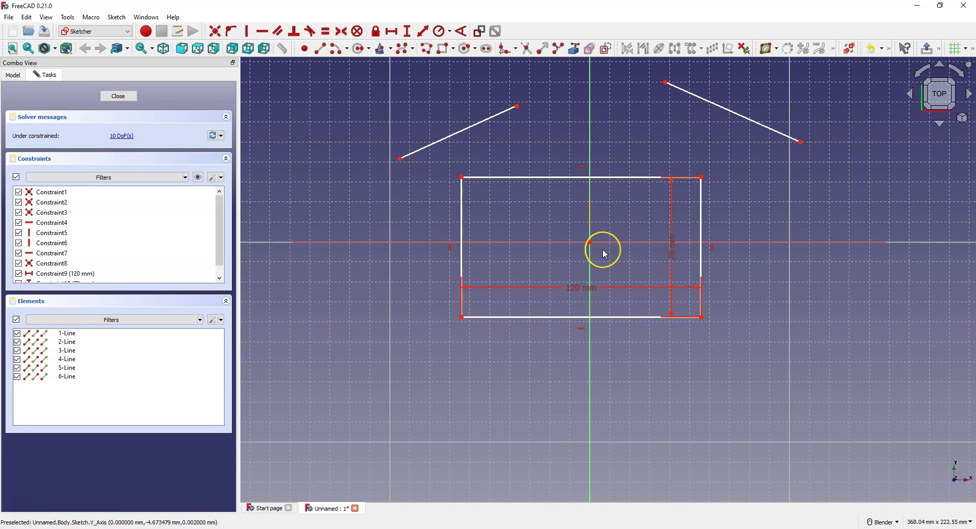
click(660, 291)
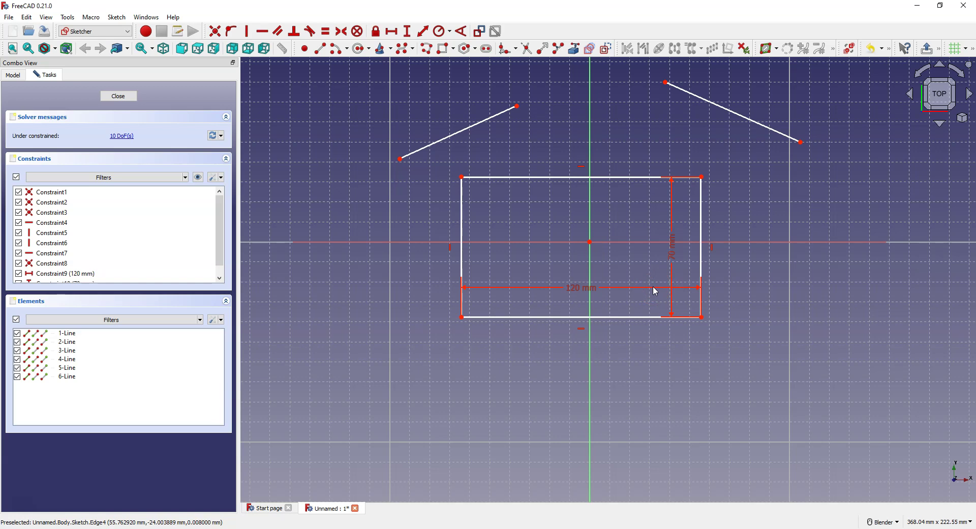
Apply a symmetric constraint to the left edge's two corner points about the horizontal axis.
click(461, 177)
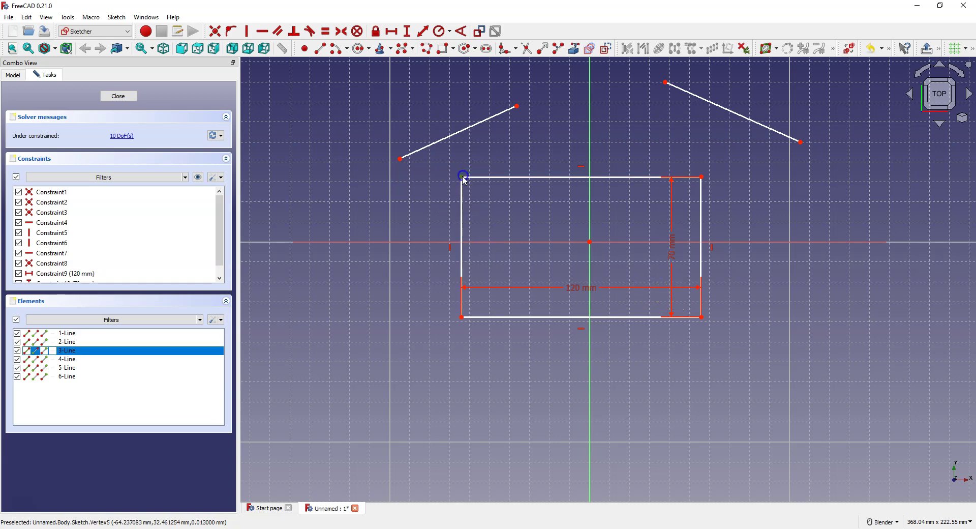
click(462, 317)
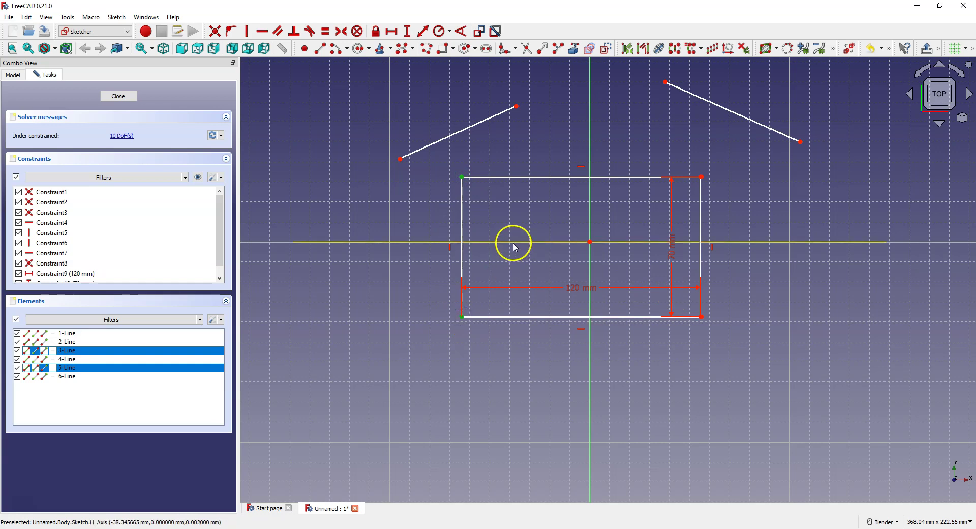
click(514, 242)
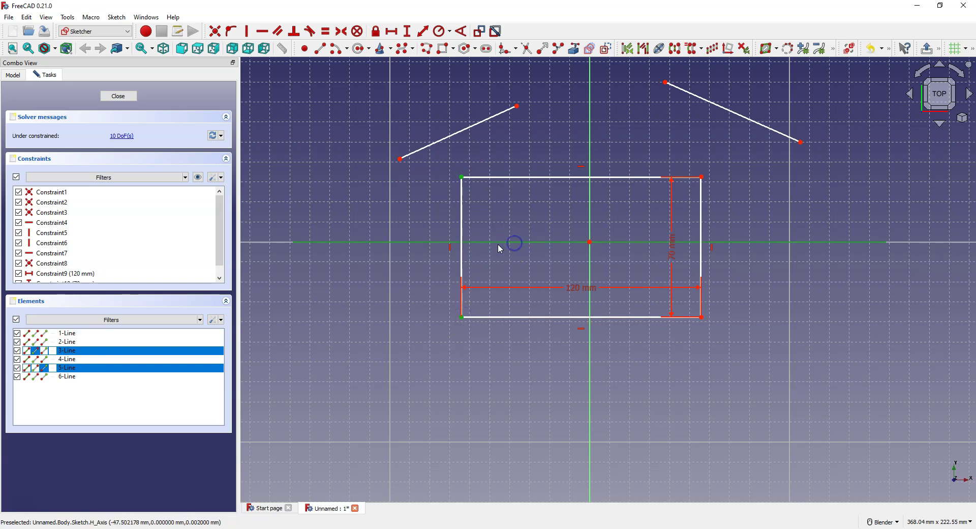
click(341, 35)
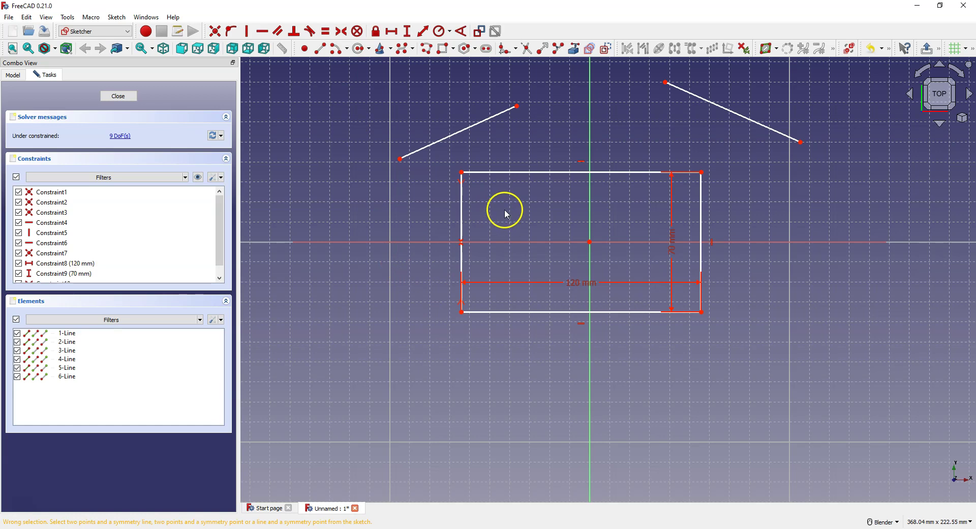
Apply a symmetric constraint to the top edge's two corner points about the vertical axis.
click(461, 172)
click(701, 173)
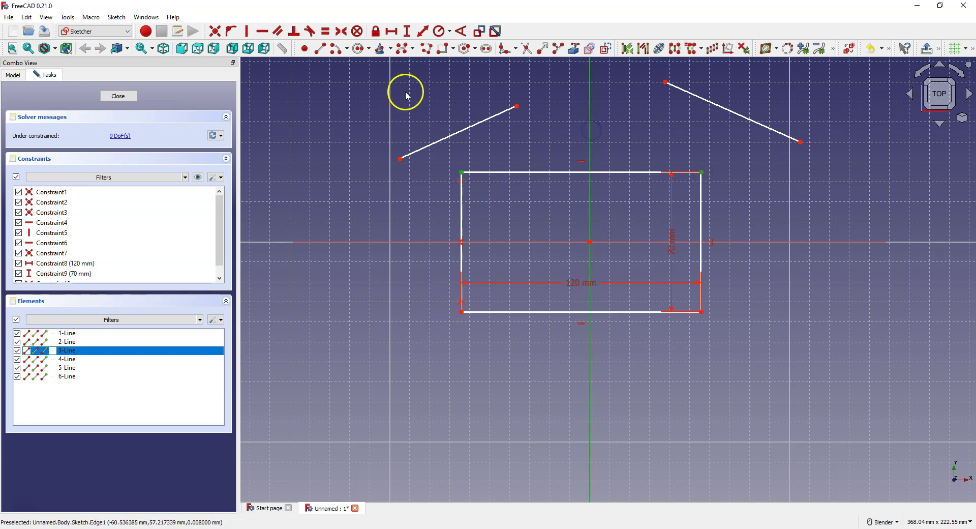
click(343, 36)
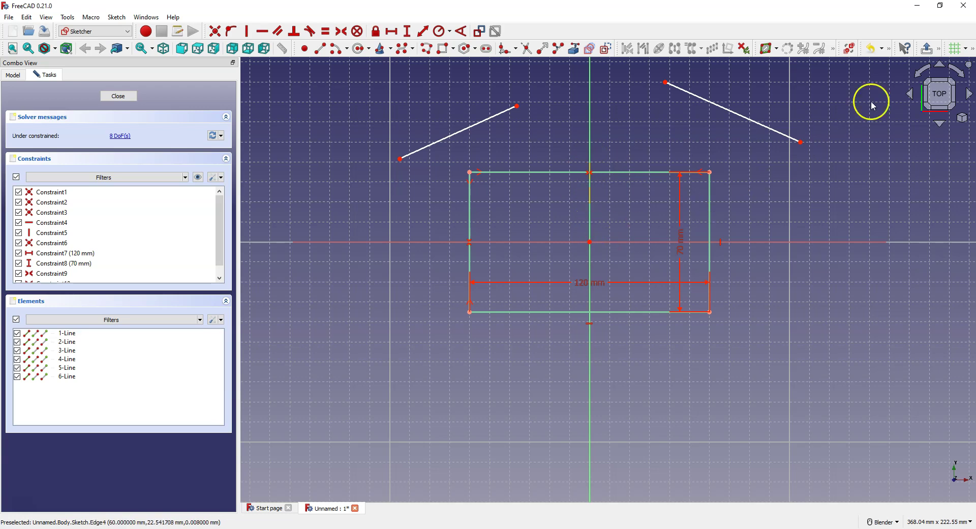
Undo the two symmetric constraints on the rectangle.
click(875, 48)
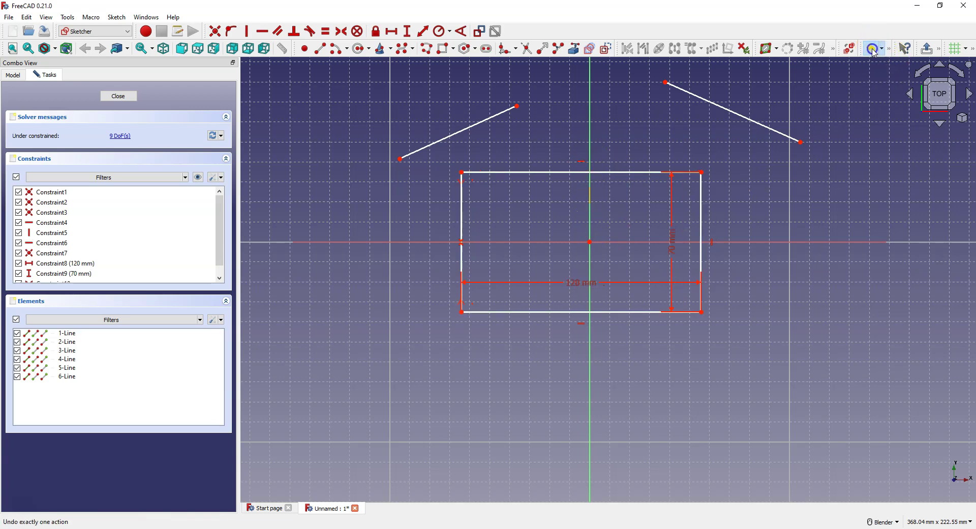
click(874, 49)
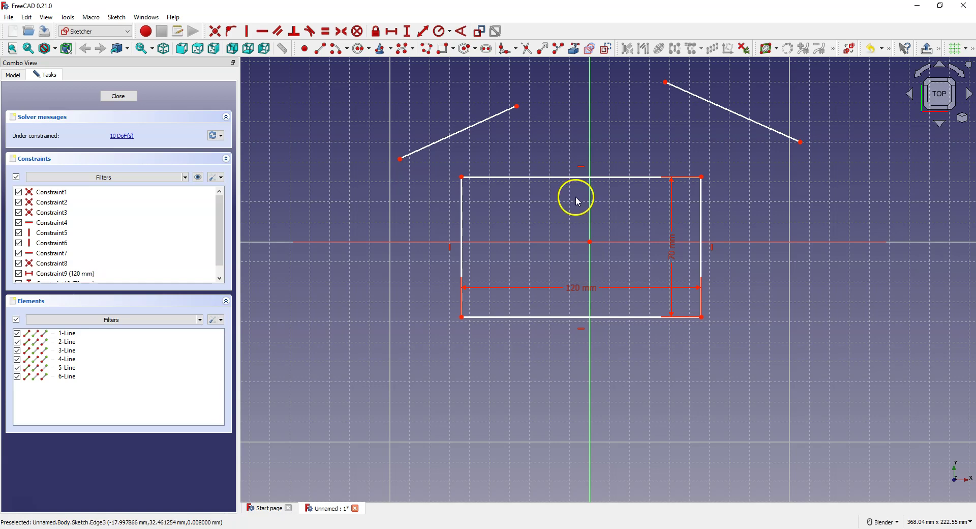
Apply a symmetric constraint to the rectangle's upper-left and lower-right corners about the origin.
click(462, 177)
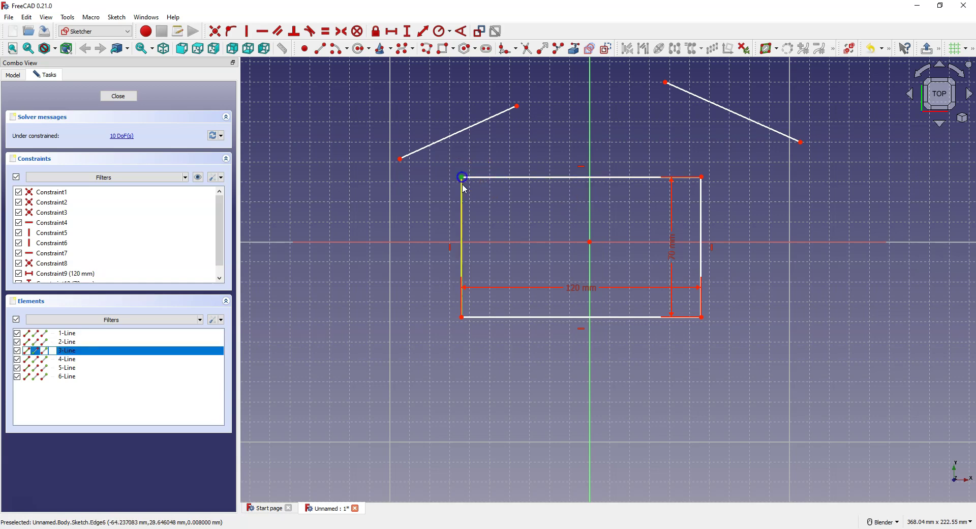
click(702, 316)
click(589, 241)
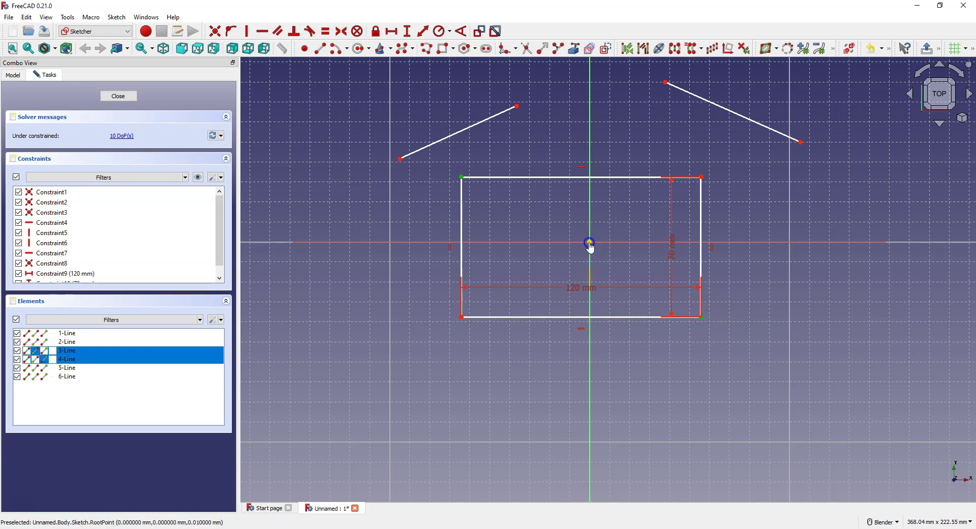
click(341, 31)
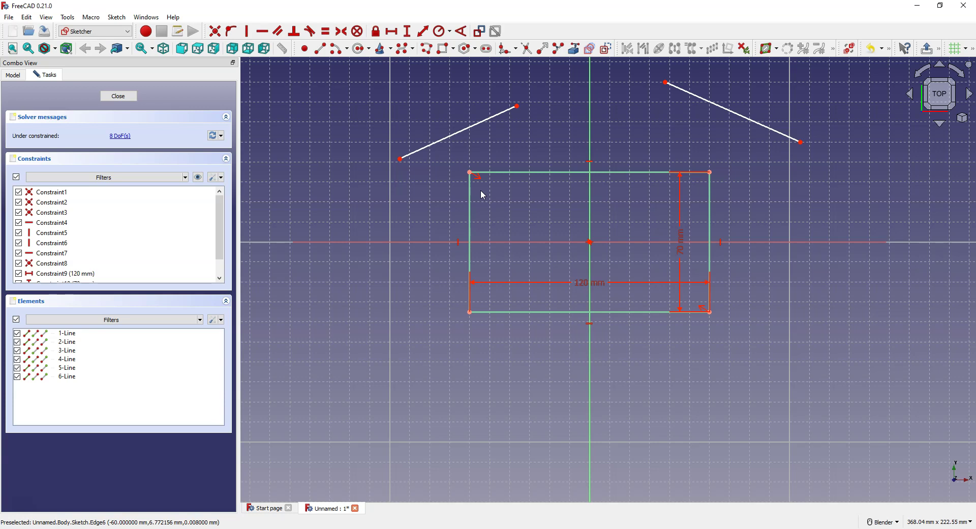
click(601, 236)
click(625, 298)
click(596, 151)
click(536, 137)
Apply an equal-length constraint to the two sloped lines and pull the right line's lower end inward to test it.
click(326, 34)
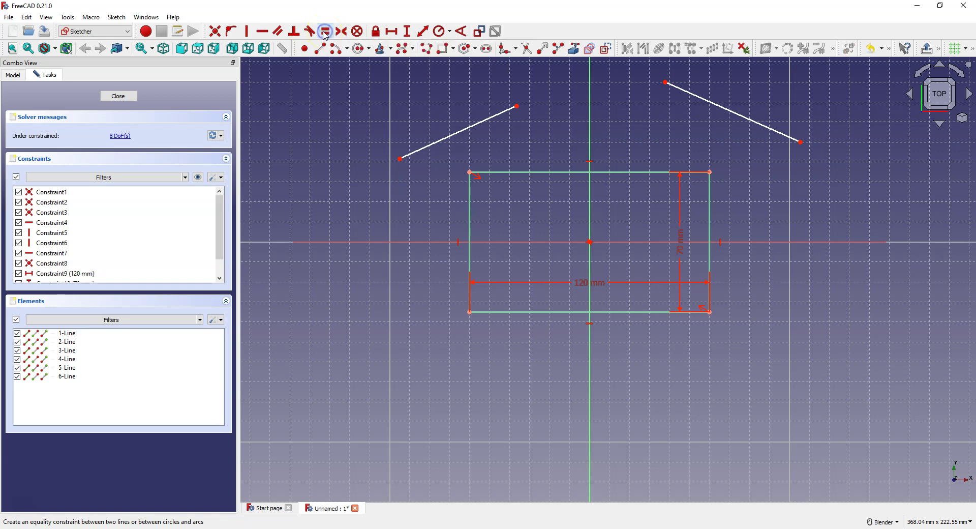
click(495, 116)
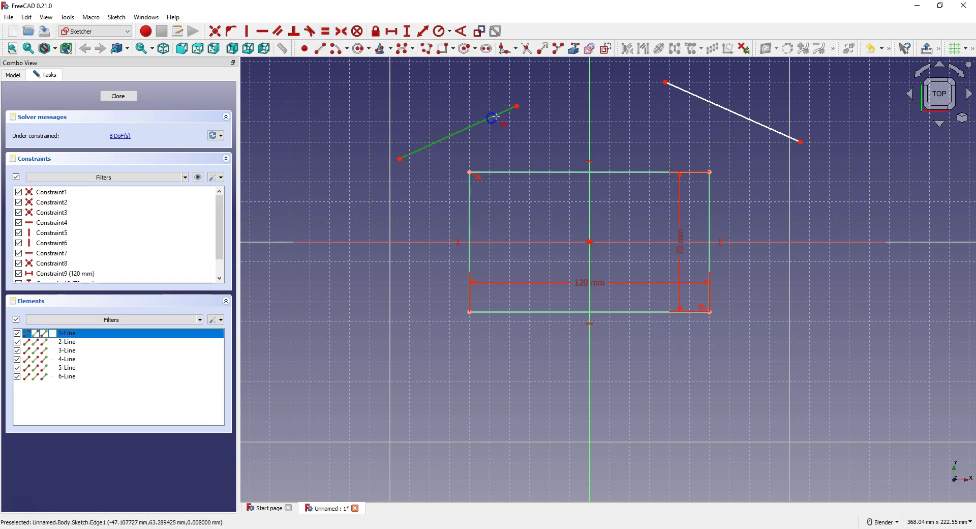
click(701, 95)
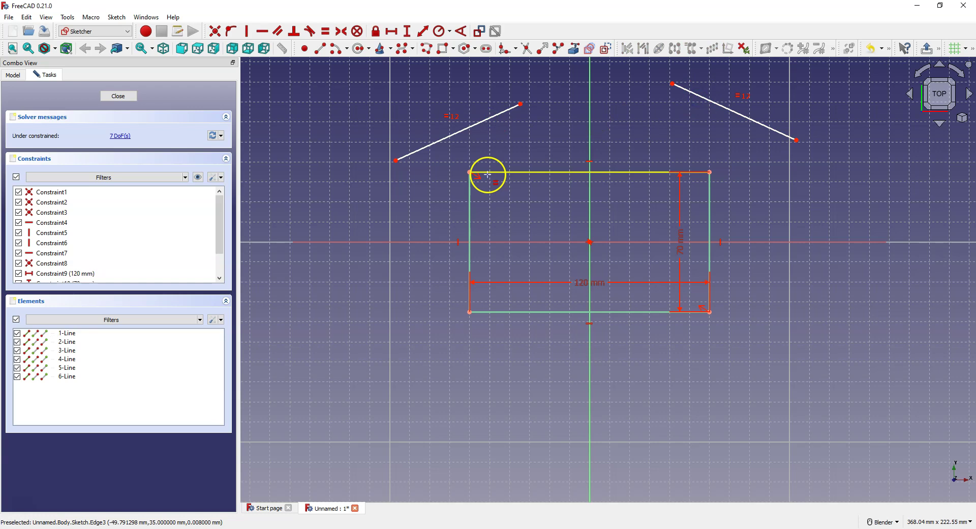
right_click(526, 125)
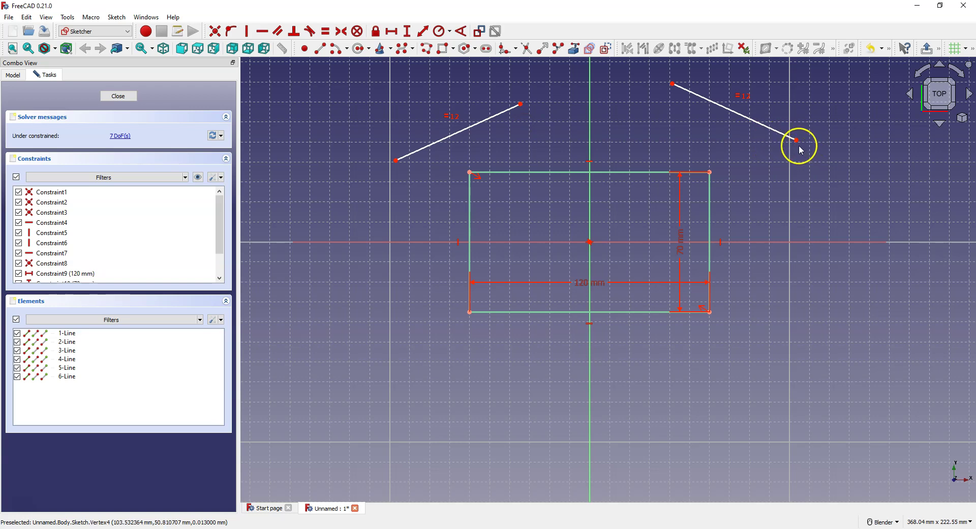
drag(799, 143, 751, 153)
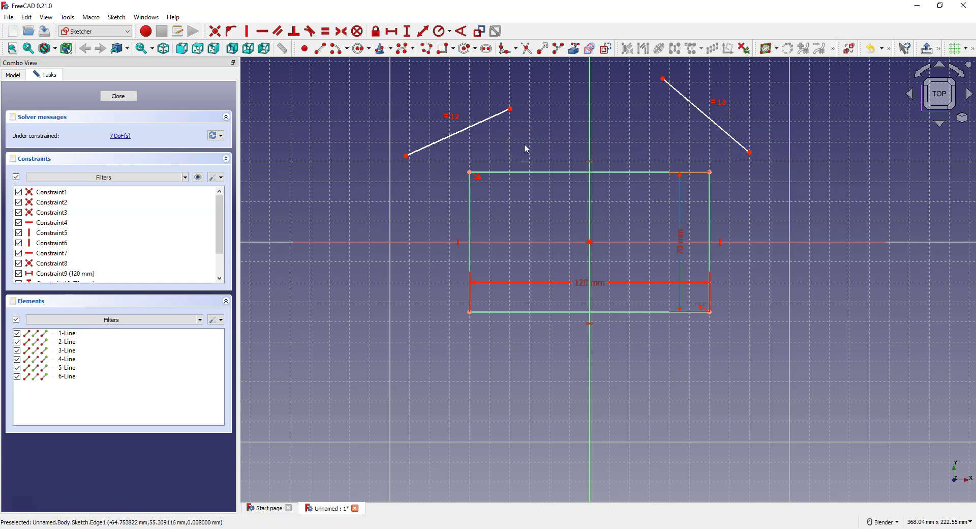
Apply a parallel constraint to the two sloped lines and reposition the left line across the rectangle's upper-left corner.
click(443, 138)
click(690, 105)
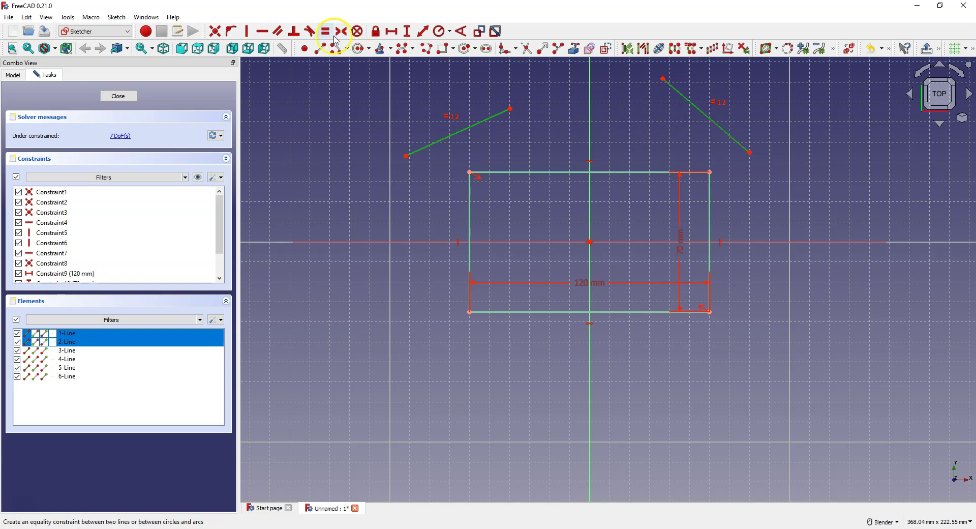
click(279, 32)
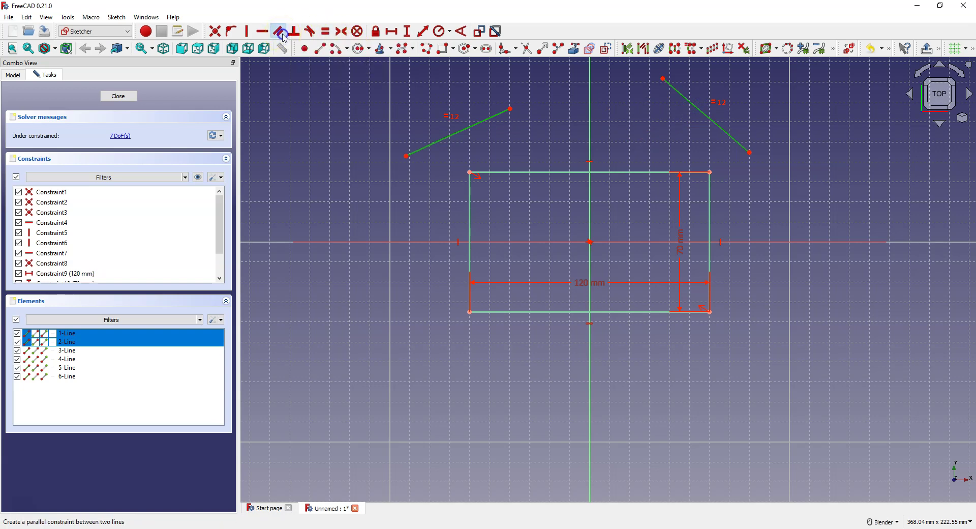
mouse_move(494, 131)
mouse_down()
mouse_move(505, 143)
mouse_move(710, 182)
mouse_move(702, 164)
mouse_move(730, 172)
mouse_move(674, 160)
mouse_move(763, 173)
mouse_move(557, 201)
mouse_move(625, 178)
mouse_move(517, 239)
mouse_move(415, 259)
mouse_move(488, 286)
mouse_move(514, 275)
mouse_move(517, 226)
mouse_up()
scroll(558, 201, up, 2)
click(572, 110)
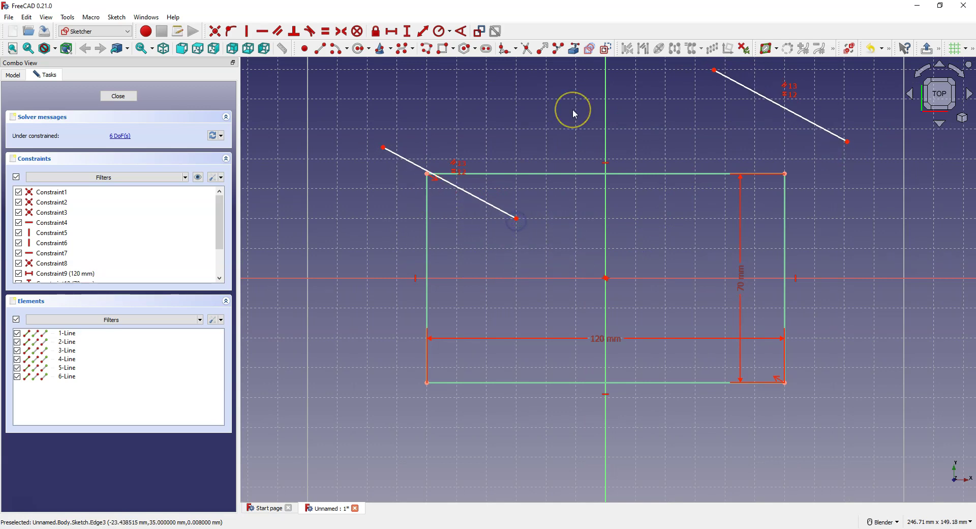
click(577, 121)
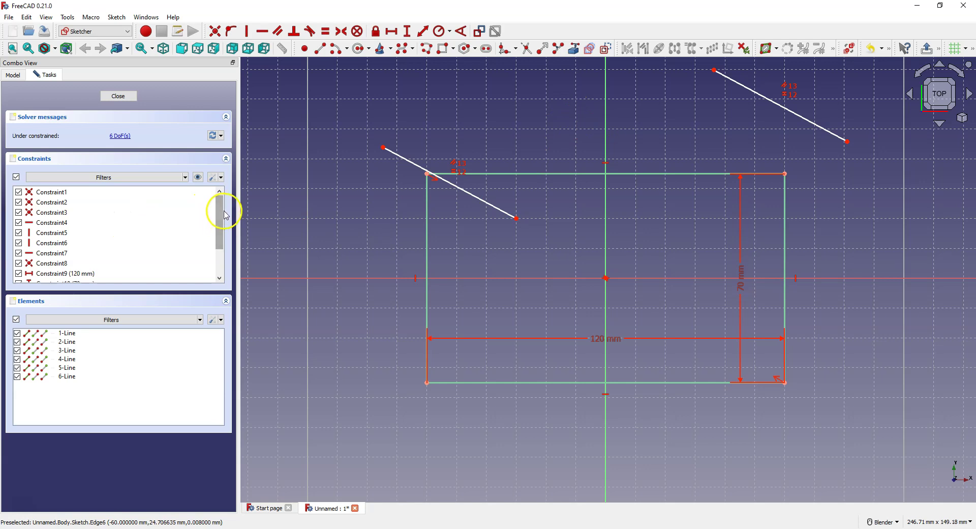
Delete the parallel constraint between the two sloped lines.
click(222, 264)
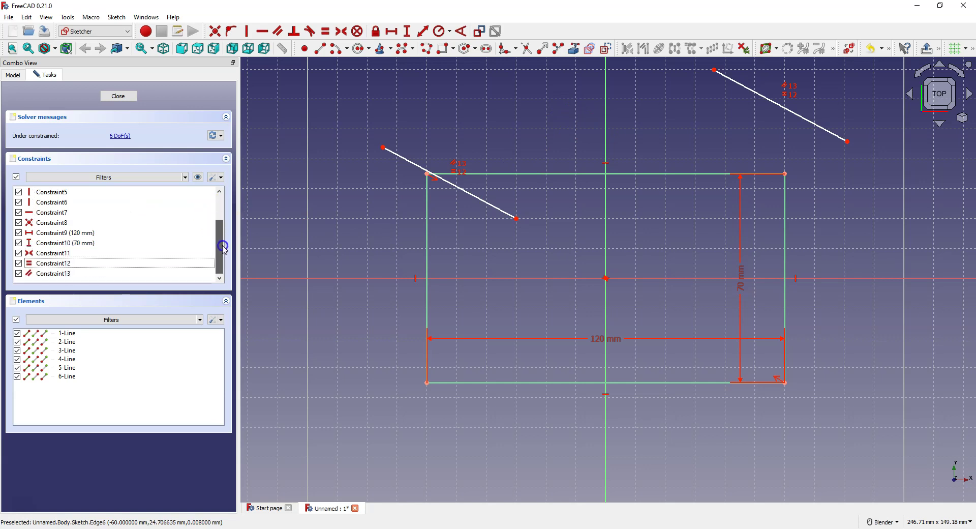
click(72, 273)
key(Delete)
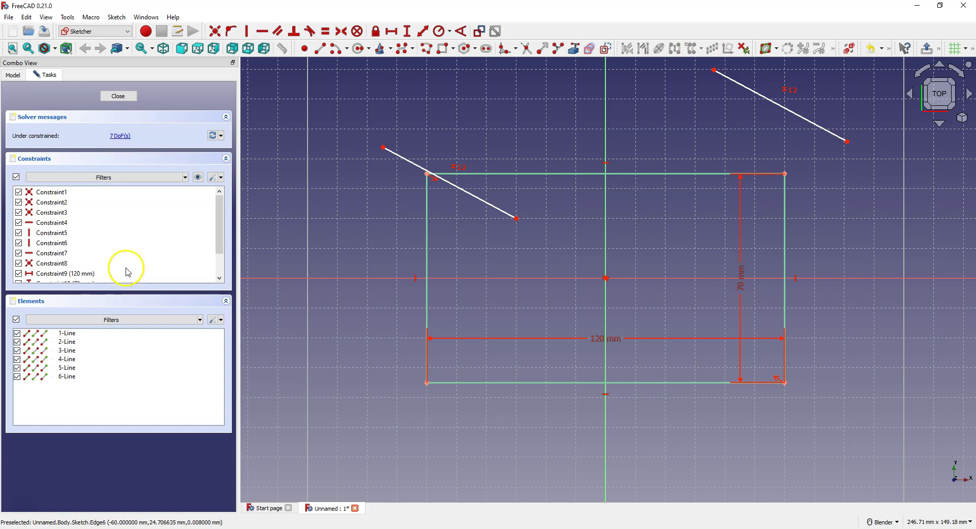
Apply a perpendicular constraint to the two sloped lines.
click(413, 168)
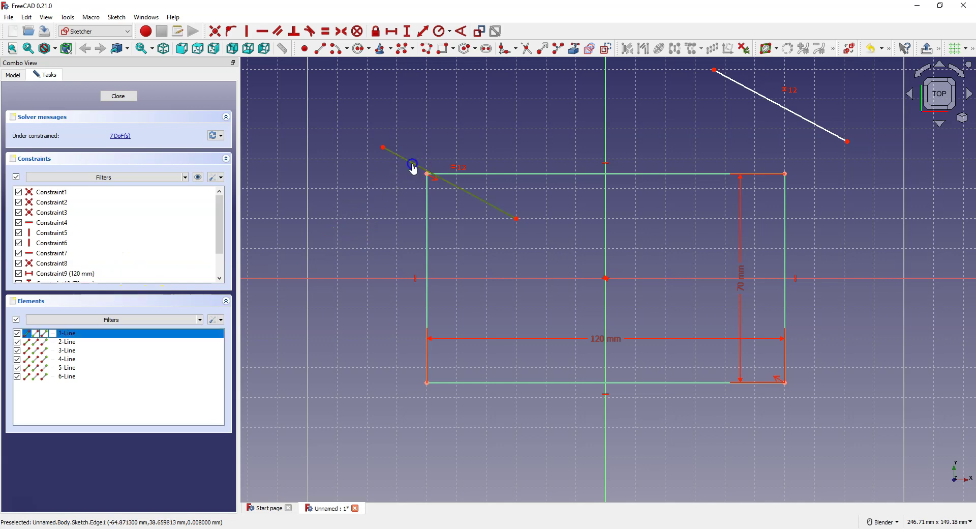
click(778, 109)
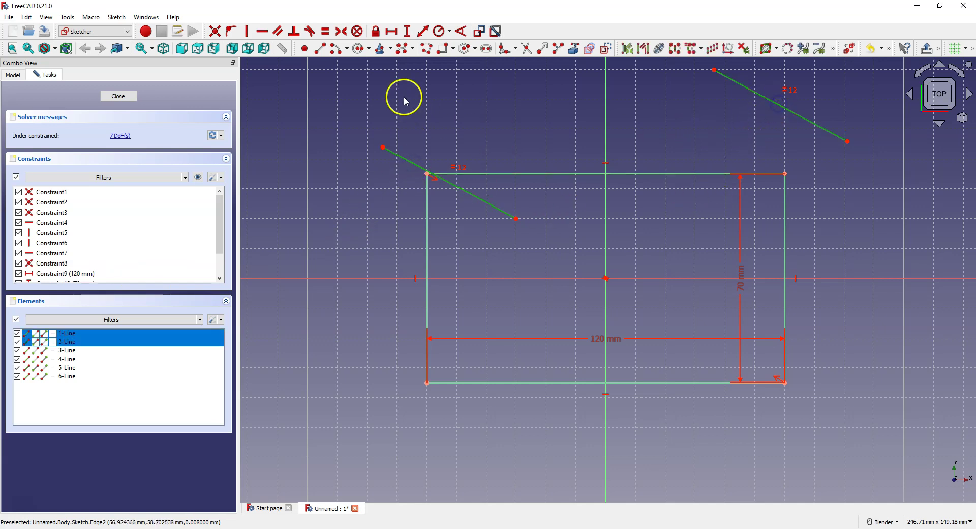
click(297, 34)
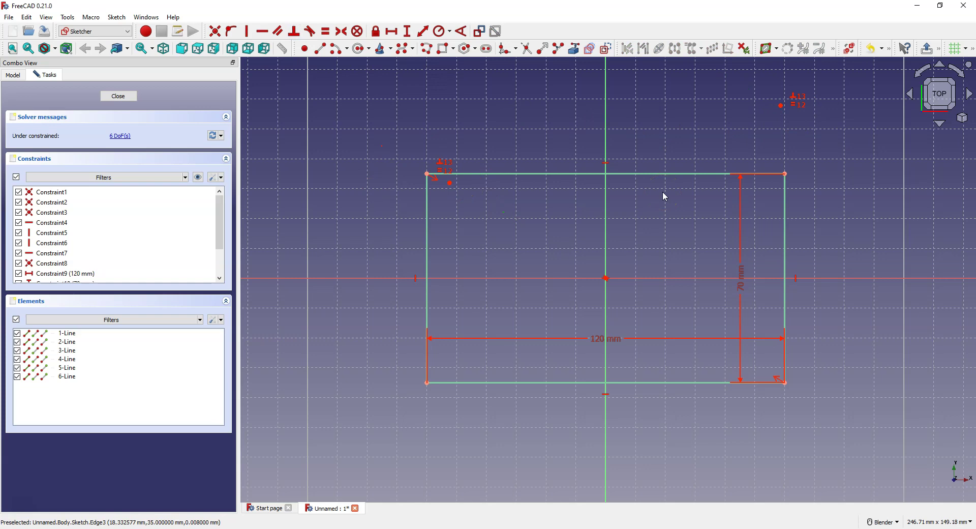
Stretch the two tiny perpendicular lines and bring them close together near the rectangle's top edge.
click(711, 174)
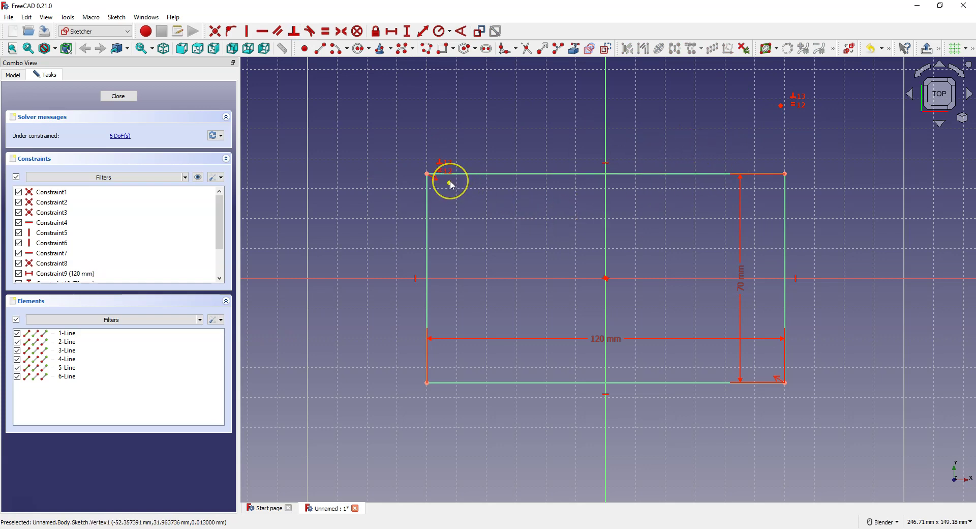
drag(536, 228, 554, 248)
drag(770, 122, 554, 173)
drag(553, 246, 572, 236)
drag(542, 186, 553, 203)
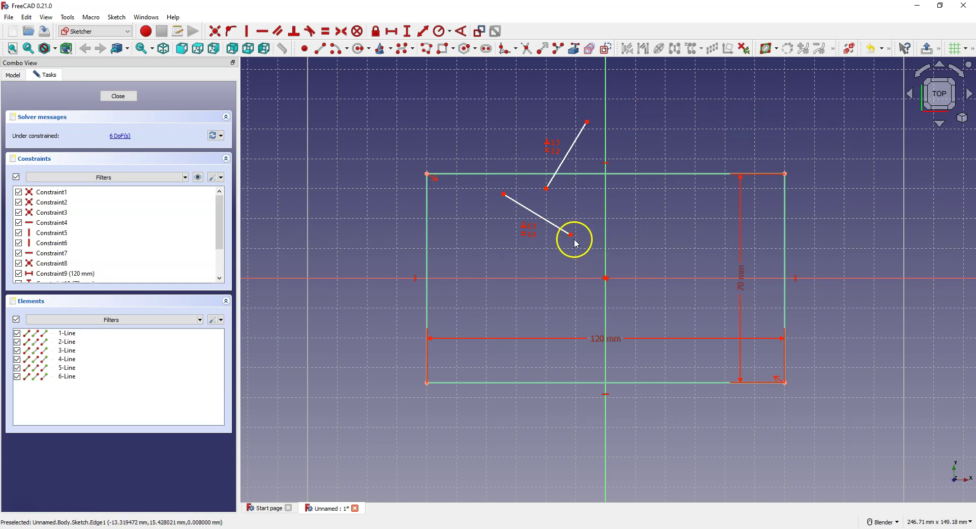
drag(571, 234, 602, 252)
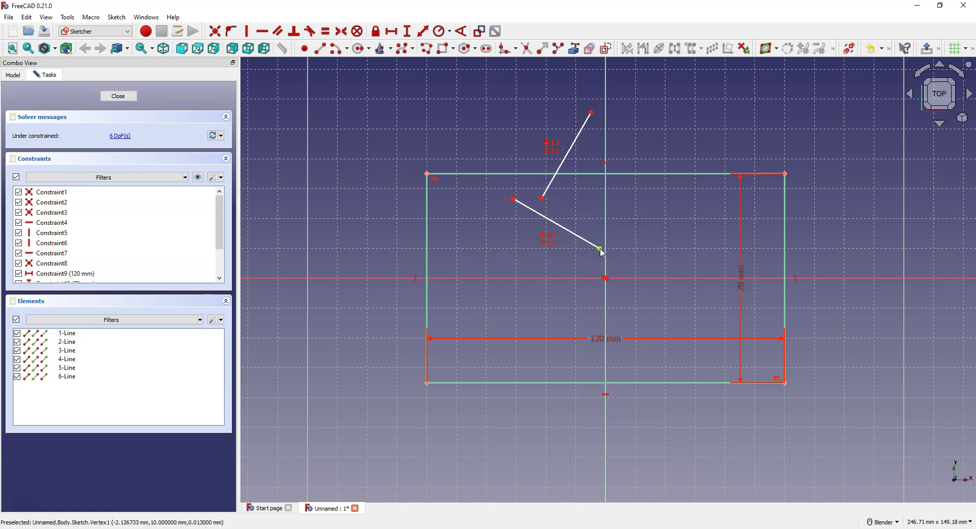
click(603, 250)
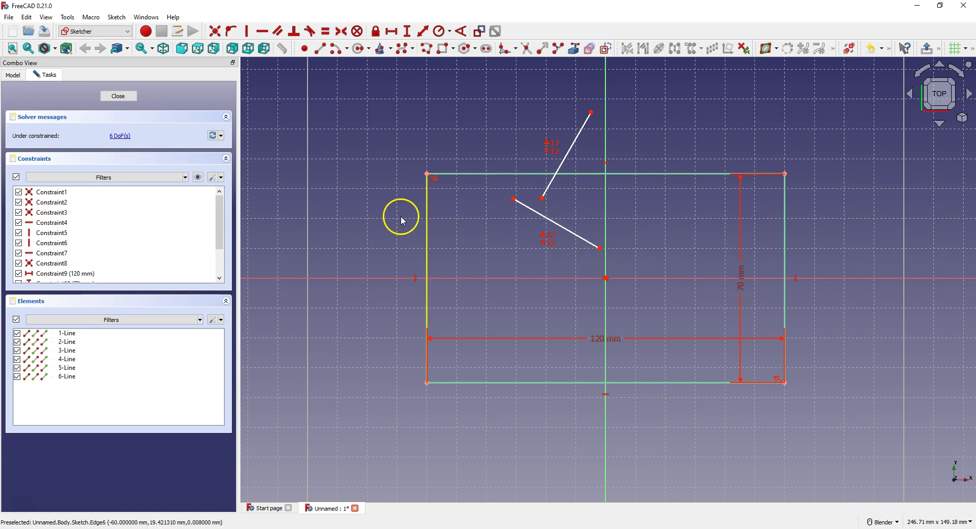
Delete the perpendicular constraint between the two sloped lines.
scroll(152, 239, down, 2)
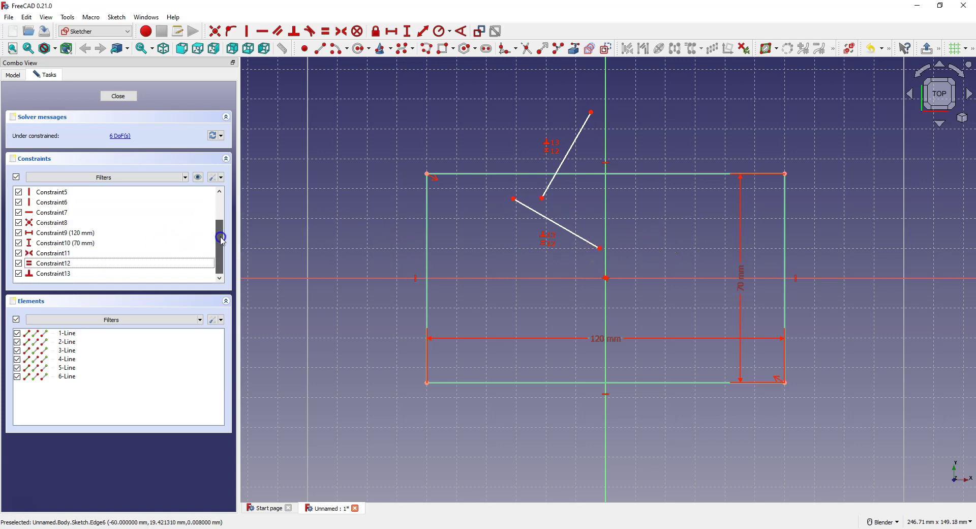
click(68, 277)
key(Delete)
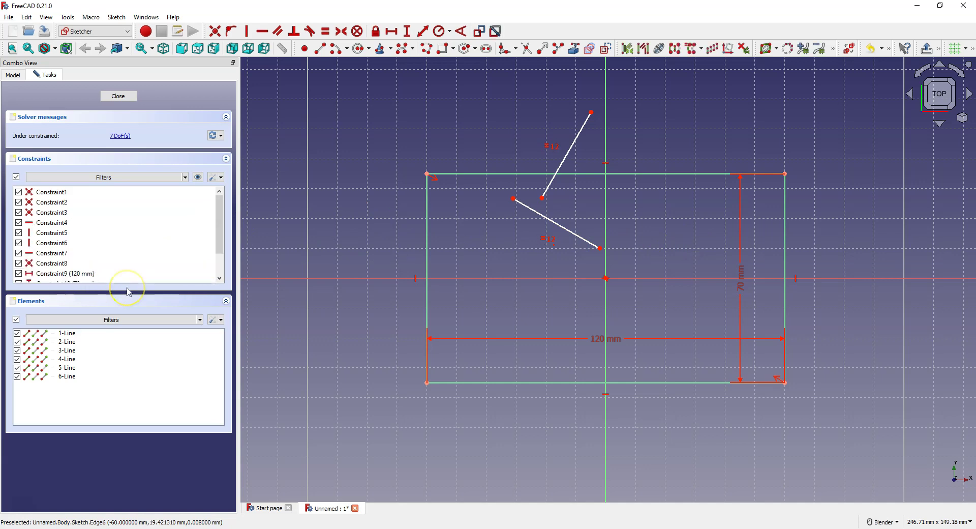
Reposition the two equal lines above the rectangle, one on each side of the vertical axis, with their upper ends leaning together.
mouse_move(513, 199)
mouse_down()
mouse_move(654, 152)
mouse_move(657, 86)
mouse_move(623, 70)
mouse_up()
scroll(616, 243, down, 3)
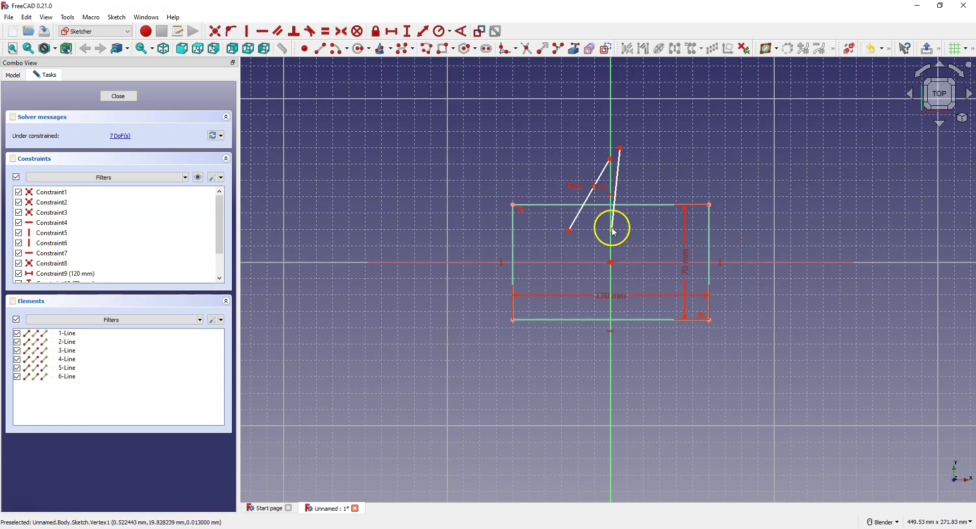
drag(614, 230, 671, 213)
drag(590, 195, 552, 104)
drag(645, 170, 657, 127)
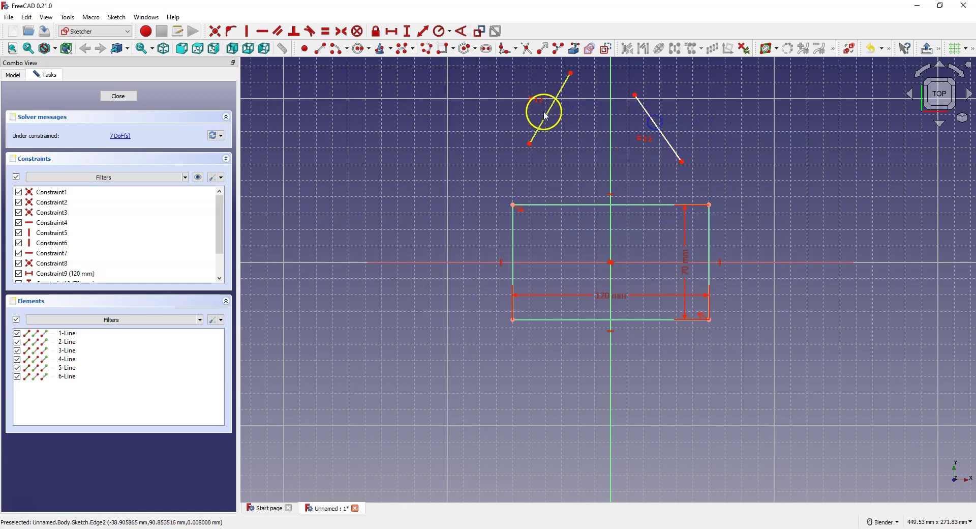
drag(547, 112, 557, 137)
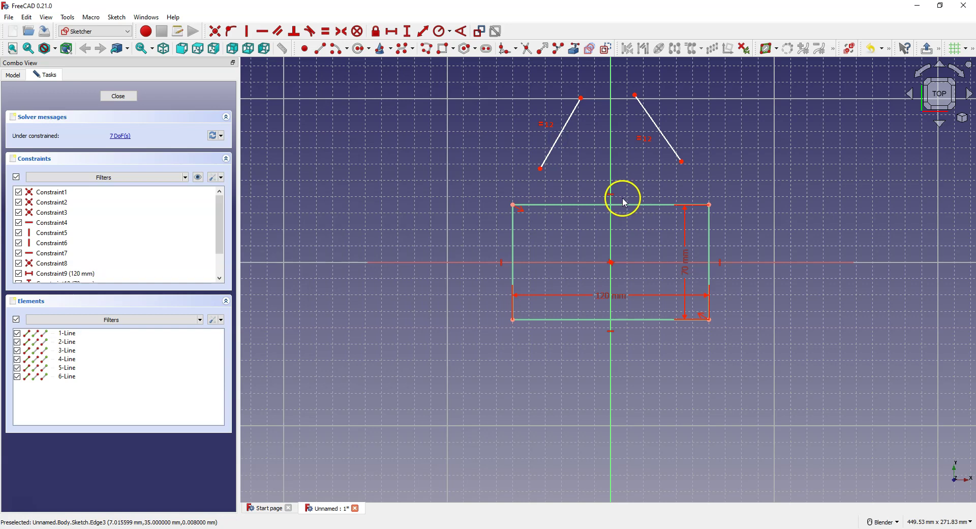
Join the upper endpoints of the two sloped lines with a coincident constraint.
click(581, 97)
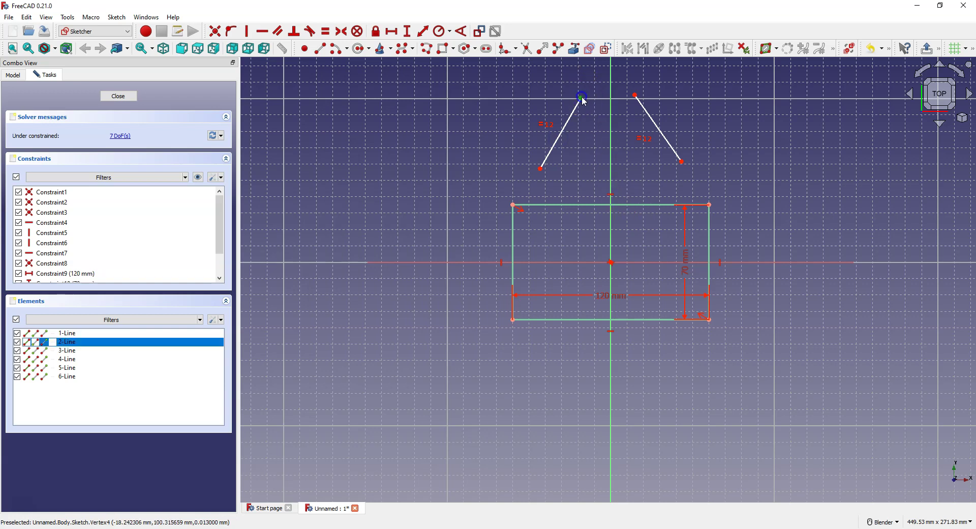
click(635, 95)
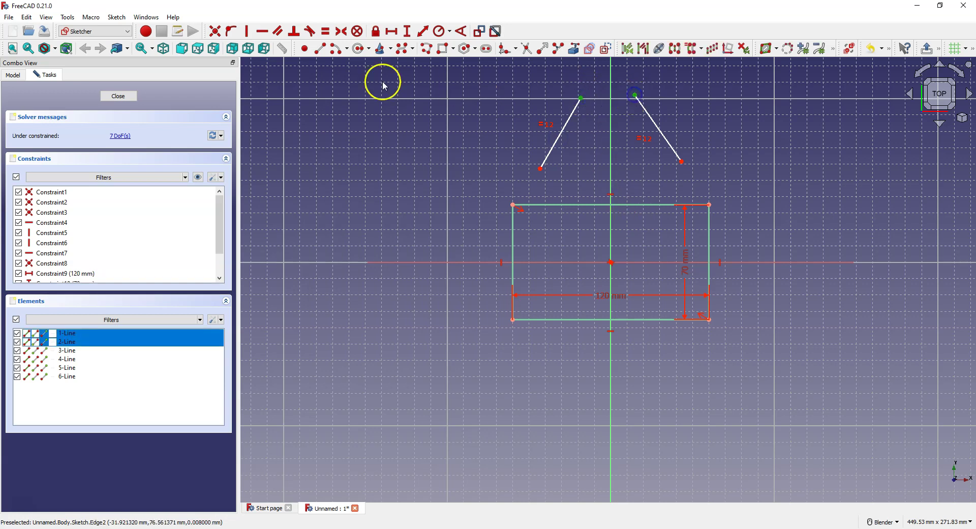
click(222, 35)
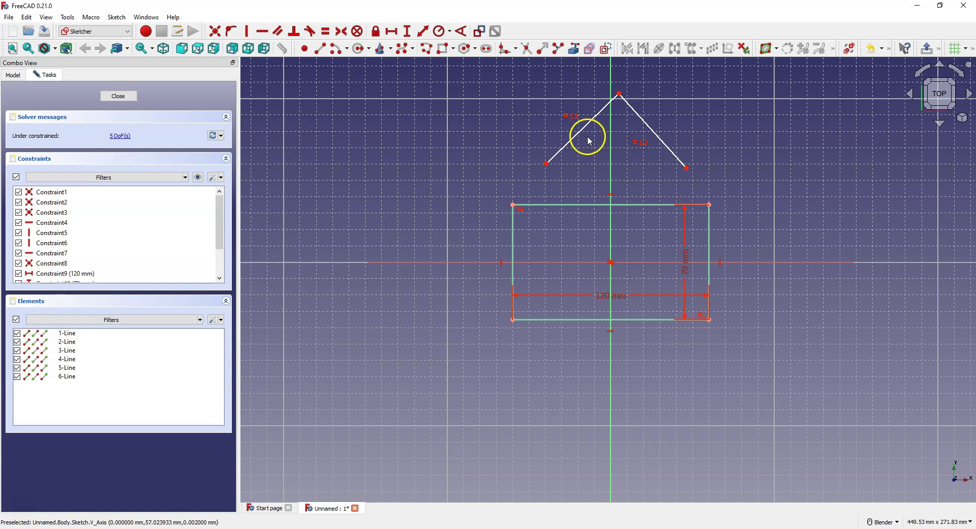
Constrain the angle between the two joined lines to 45°.
click(598, 110)
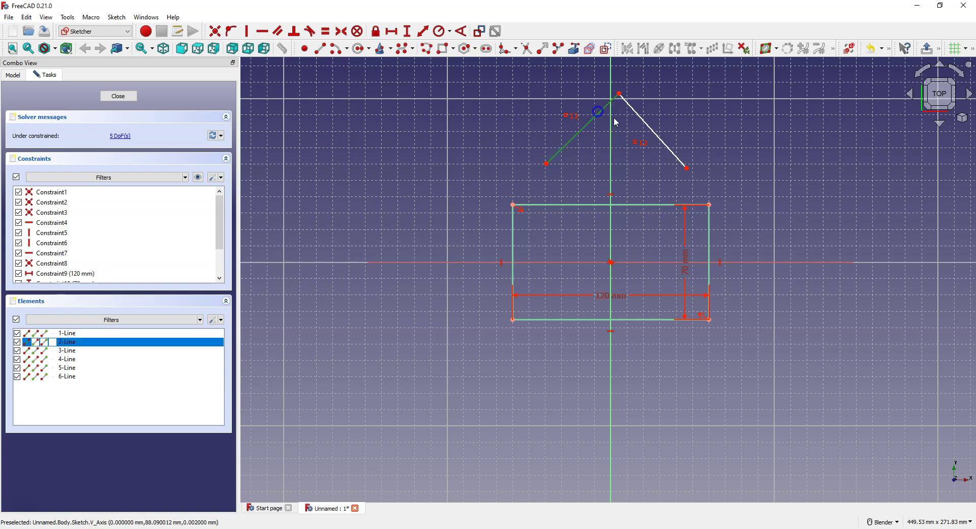
click(644, 117)
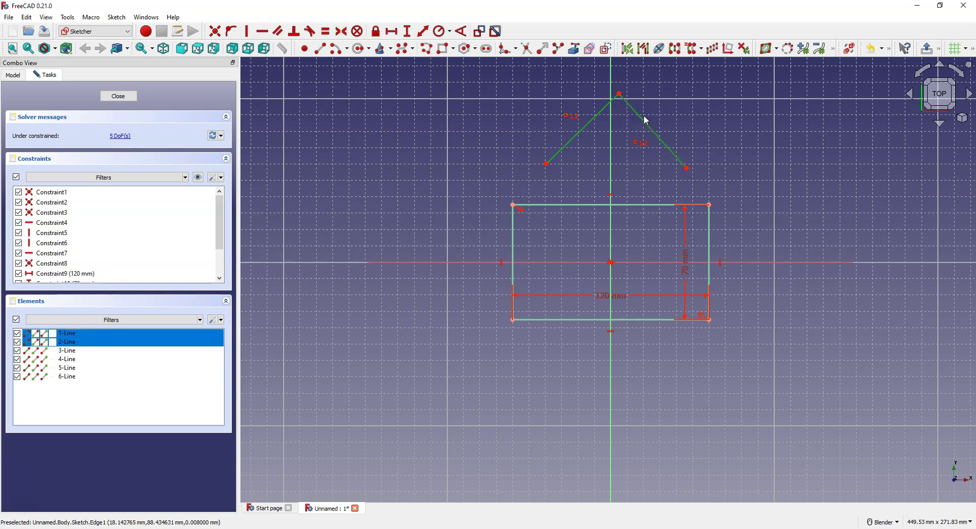
click(461, 37)
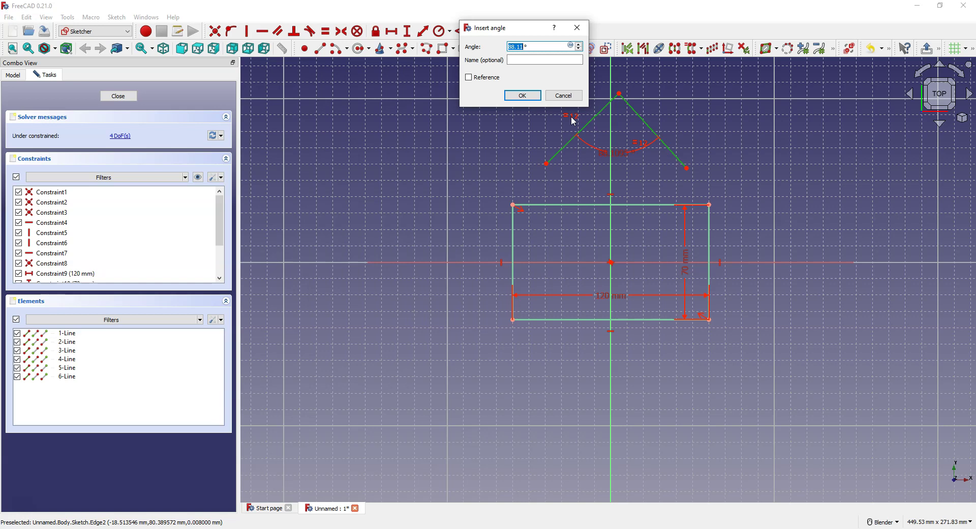
text(45)
click(531, 96)
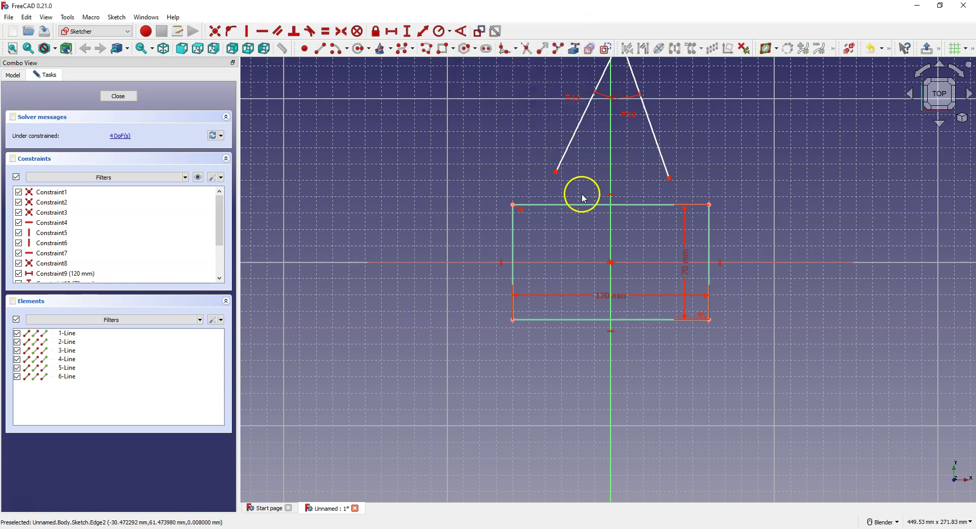
Join the lower endpoints of the two sloped lines to the rectangle's upper corners with coincident constraints.
scroll(583, 198, down, 1)
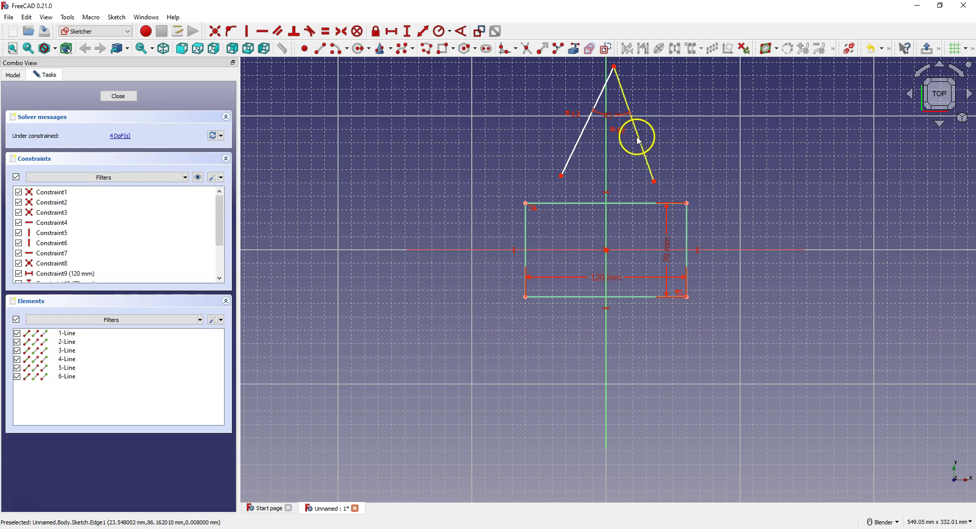
click(561, 176)
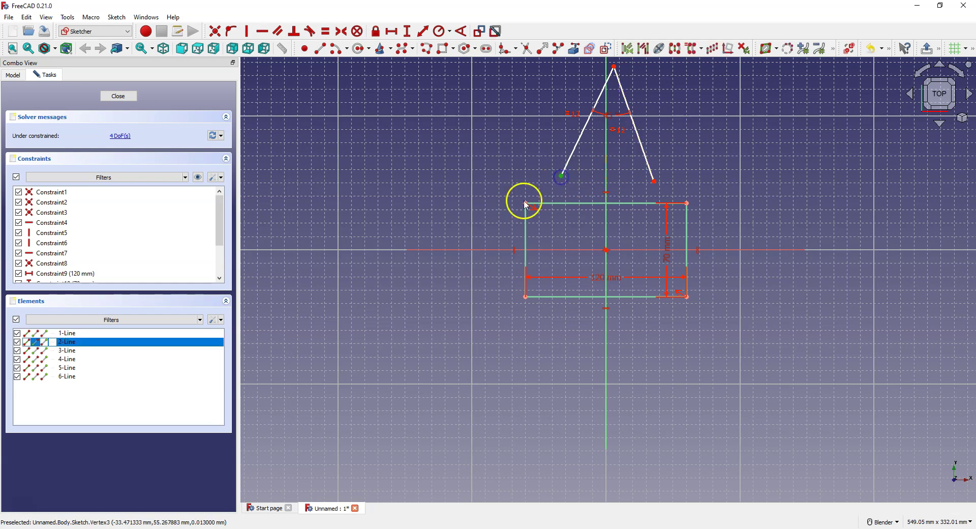
click(526, 204)
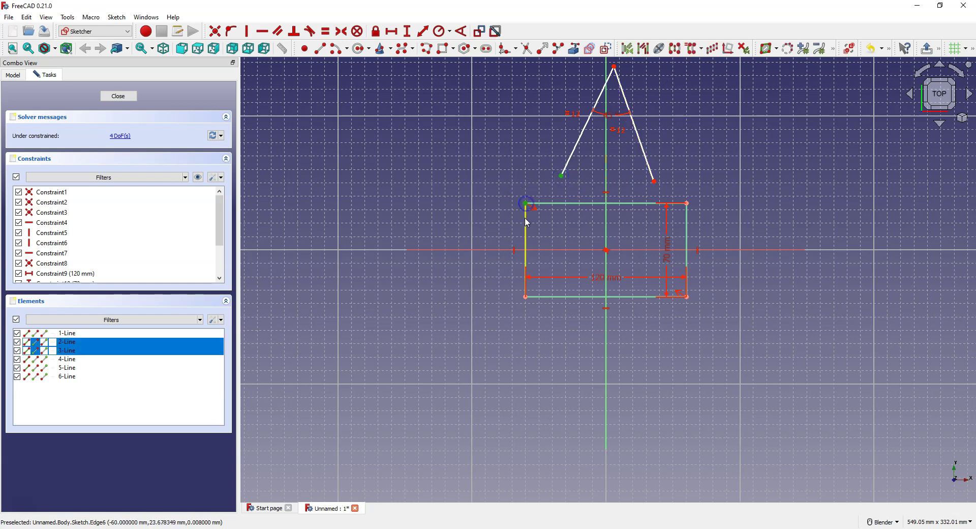
click(216, 33)
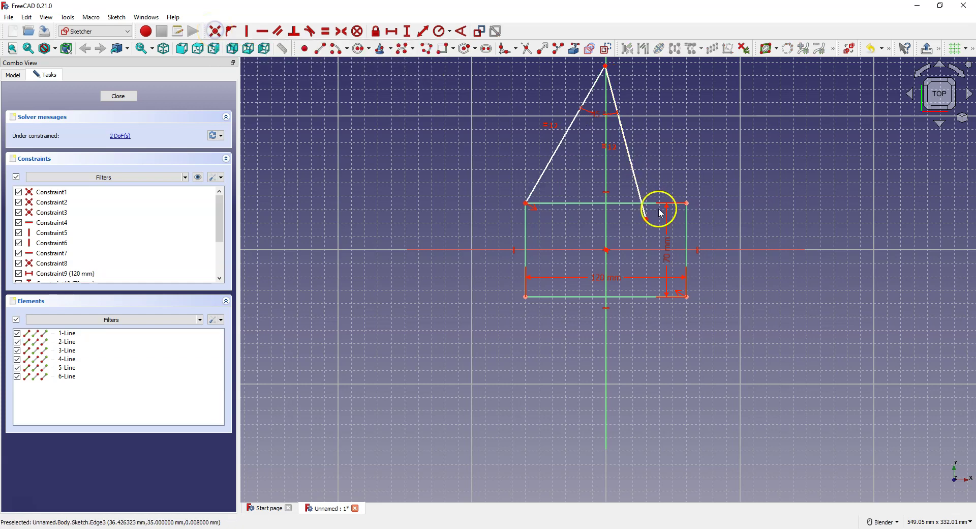
click(646, 219)
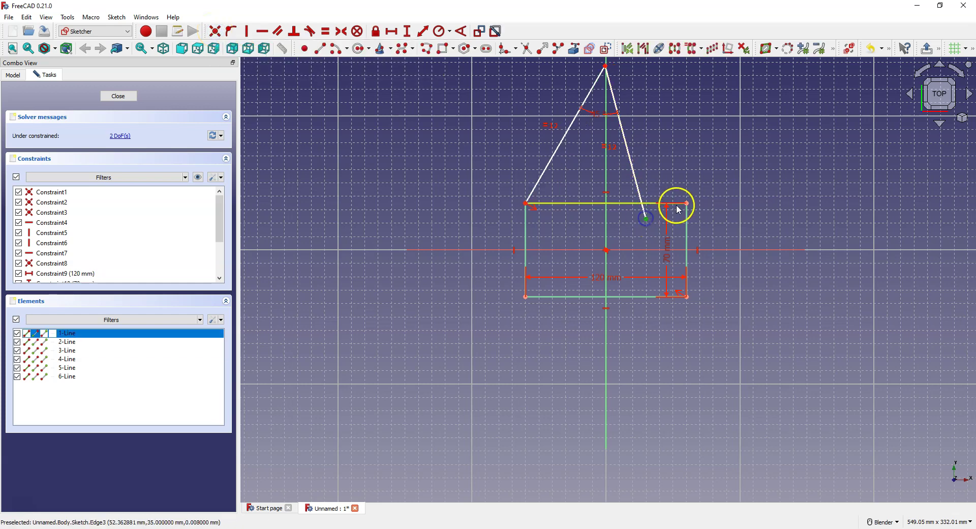
click(687, 204)
click(215, 31)
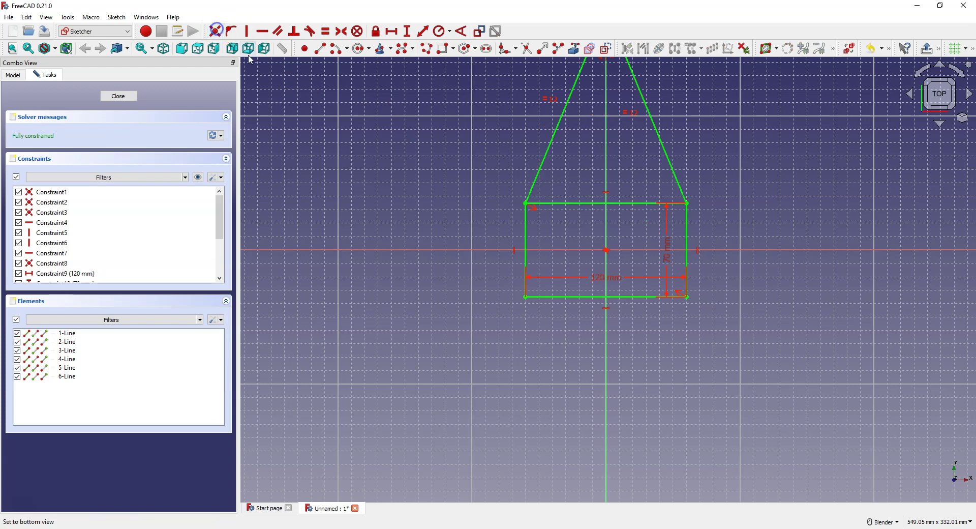
Add a reference length dimension to the right sloped line and place it outside the triangle, beside that line.
scroll(547, 209, down, 3)
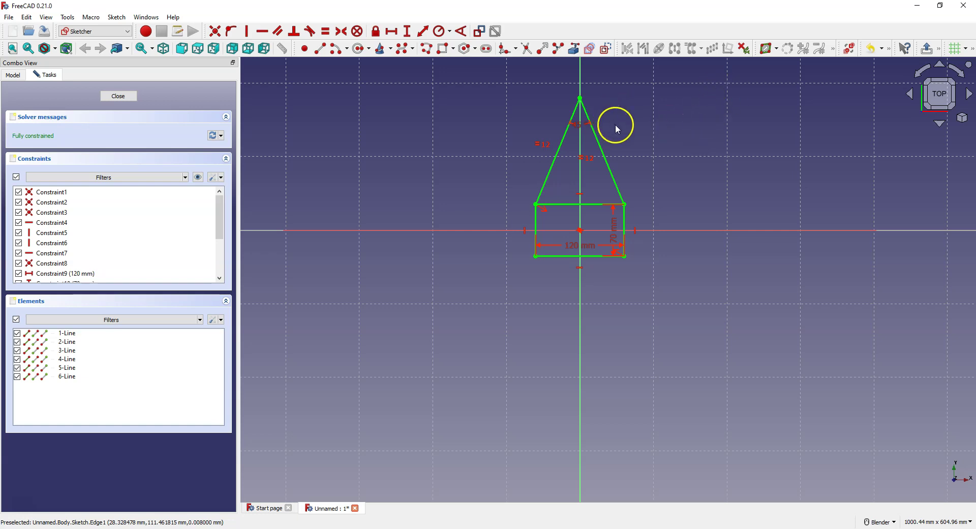
click(596, 133)
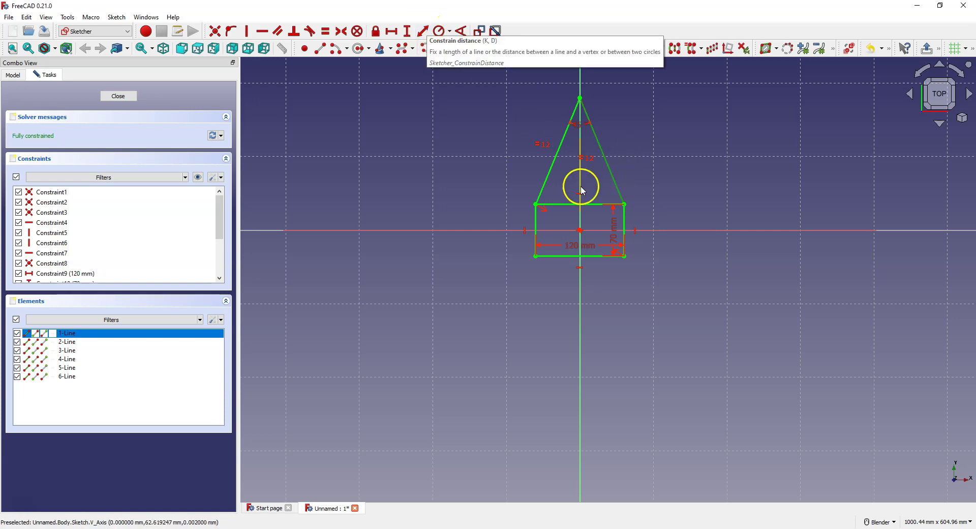
click(428, 39)
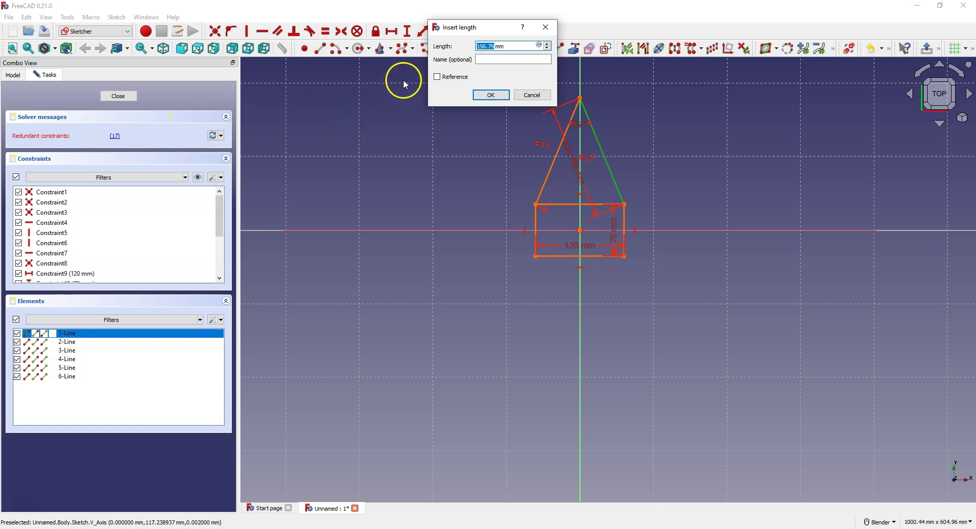
click(436, 77)
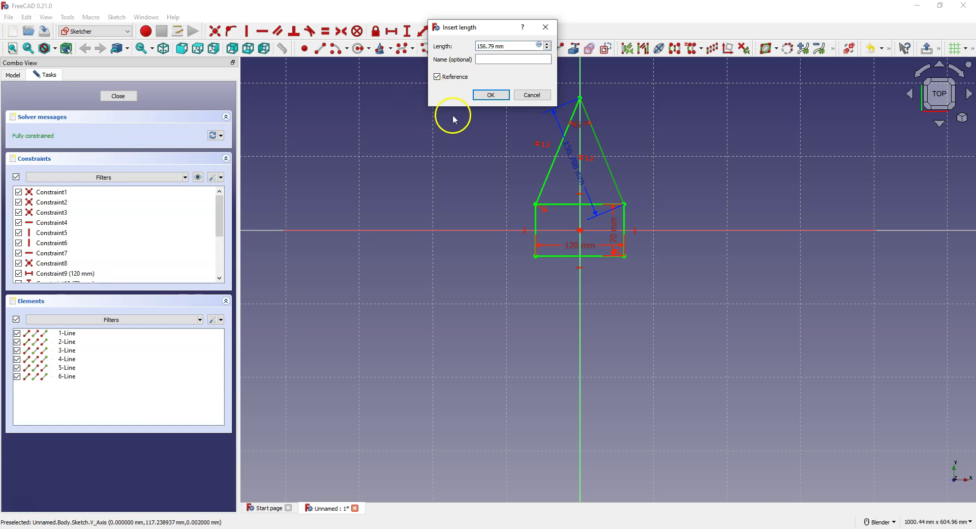
click(502, 95)
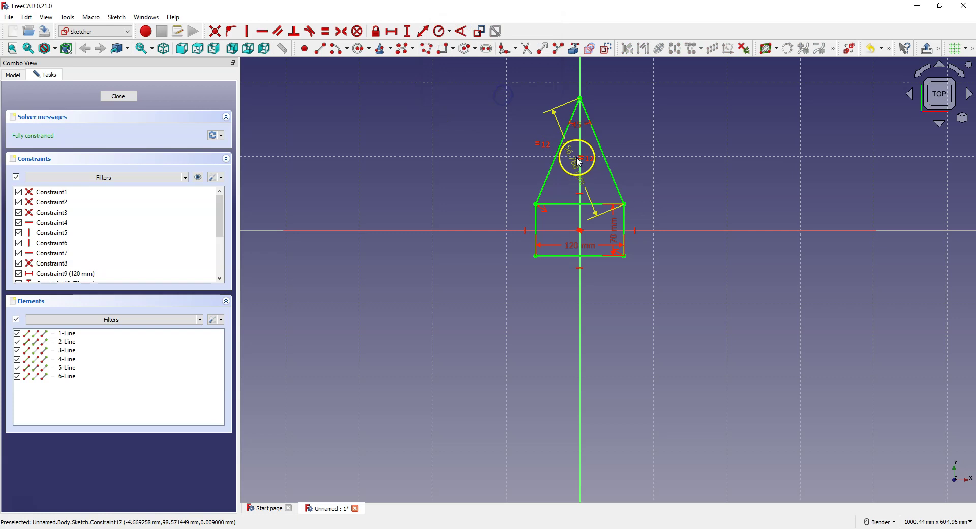
drag(603, 151, 656, 125)
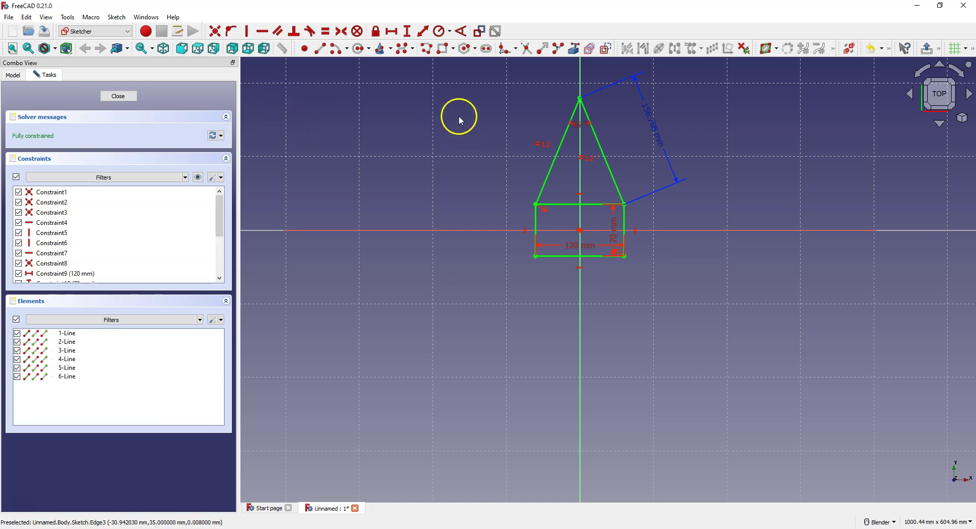
Draw a circle about 85 mm in diameter in the empty area to the upper left of the triangle.
click(359, 48)
click(354, 126)
click(384, 138)
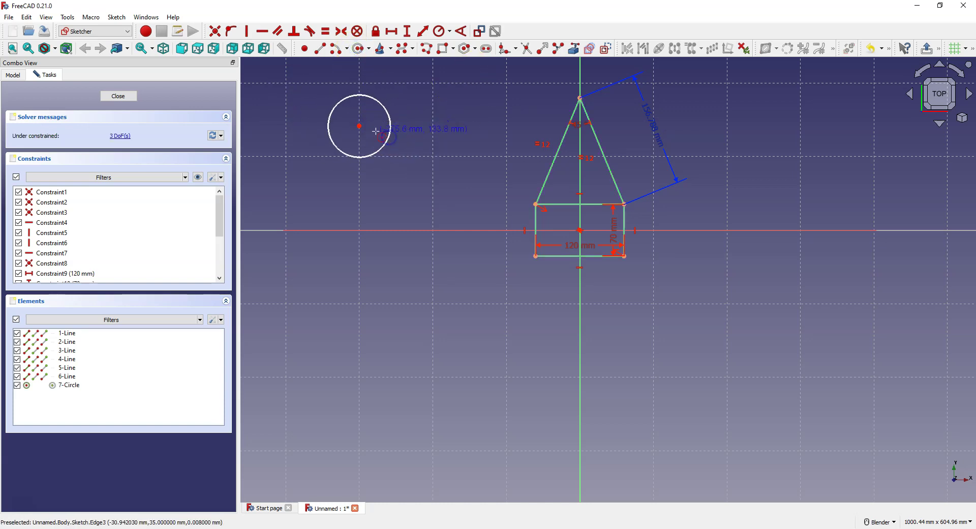
Constrain the circle's diameter to 50 mm.
scroll(436, 172, down, 2)
scroll(400, 118, up, 3)
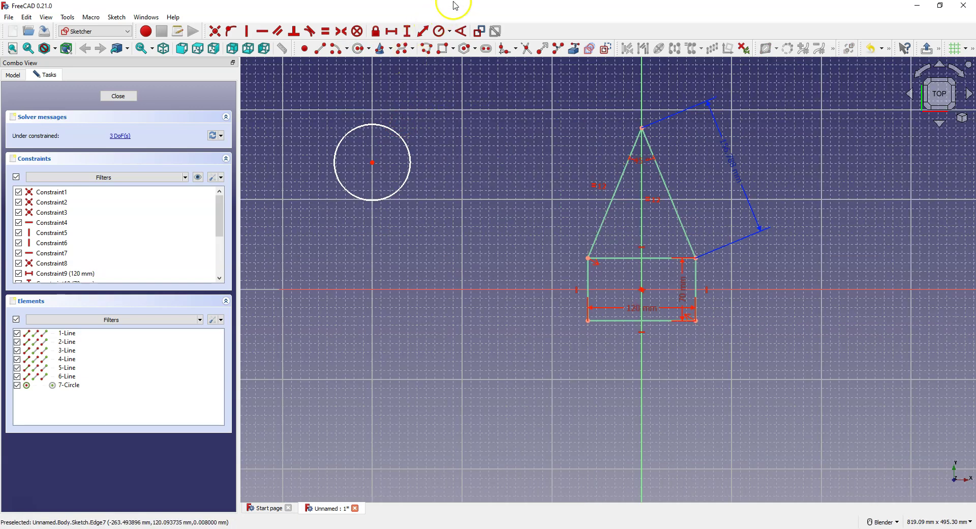
click(450, 31)
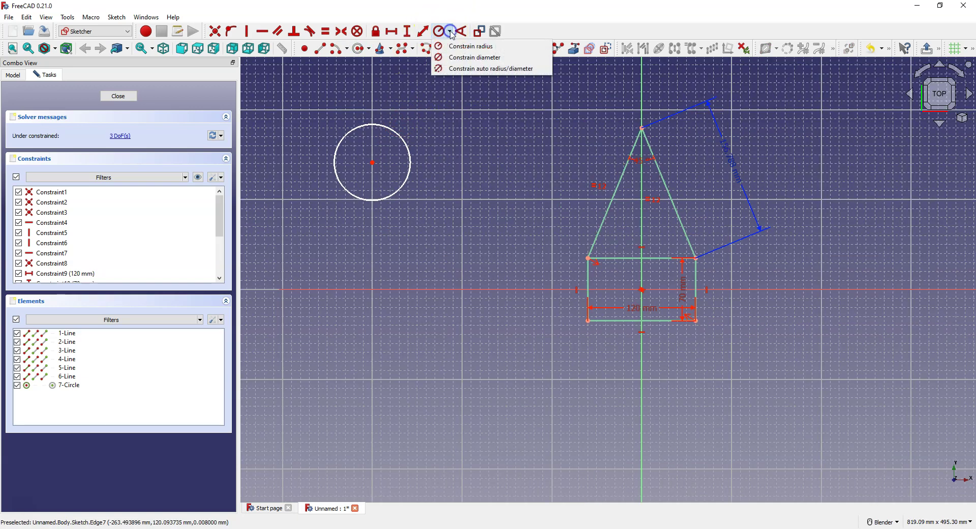
click(459, 57)
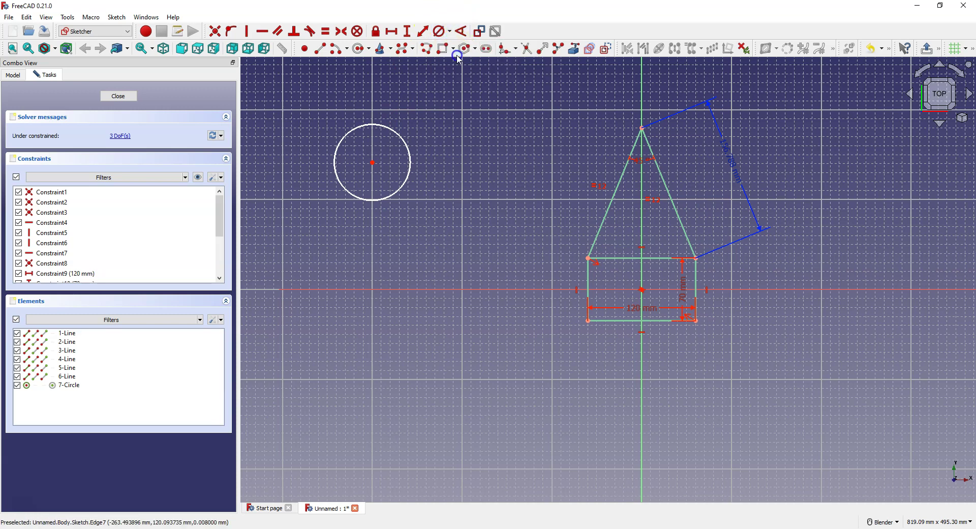
click(400, 136)
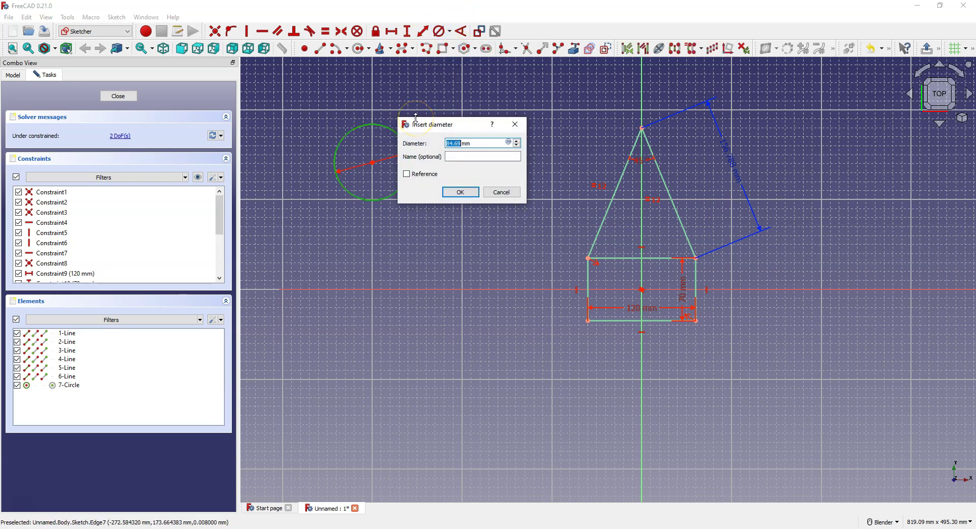
click(461, 192)
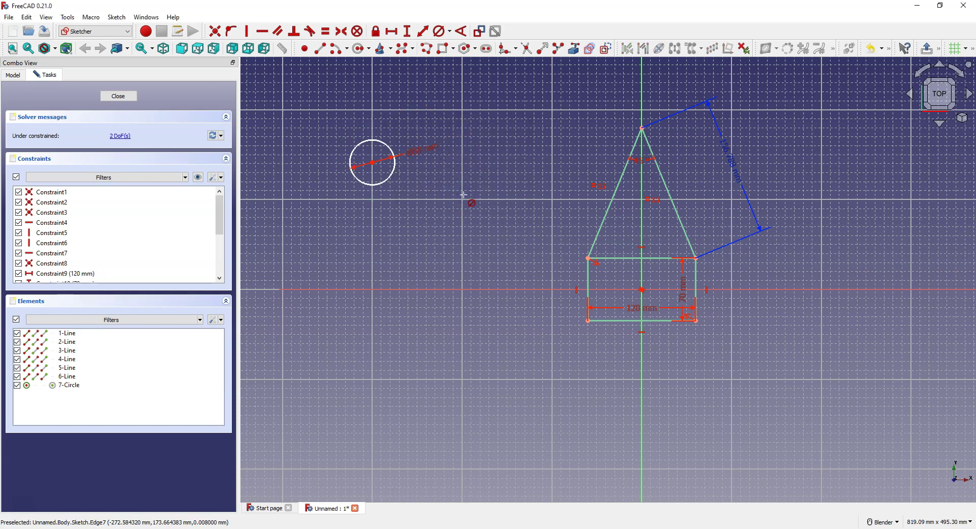
click(357, 190)
click(401, 170)
right_click(401, 171)
Draw a short sloped line just above the circle, without touching it.
click(320, 49)
click(370, 87)
click(391, 128)
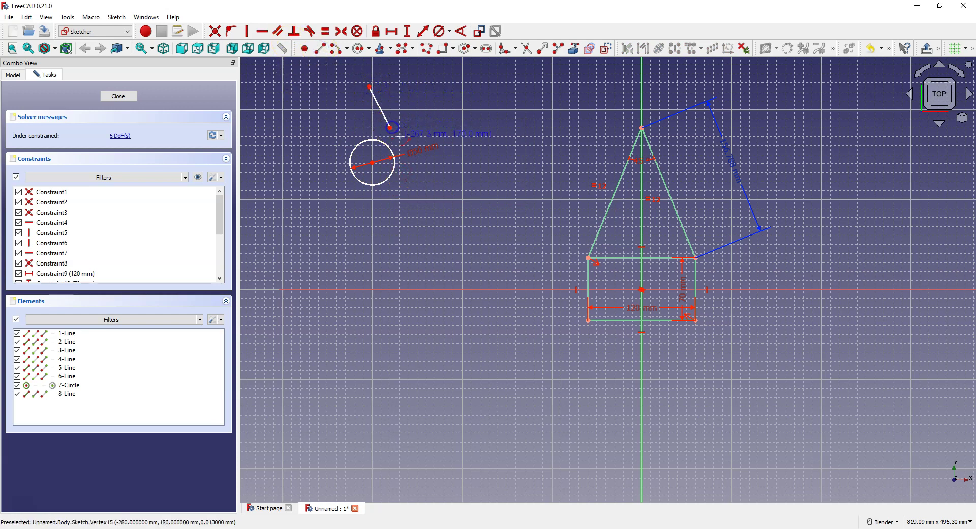
right_click(386, 102)
click(381, 106)
click(397, 108)
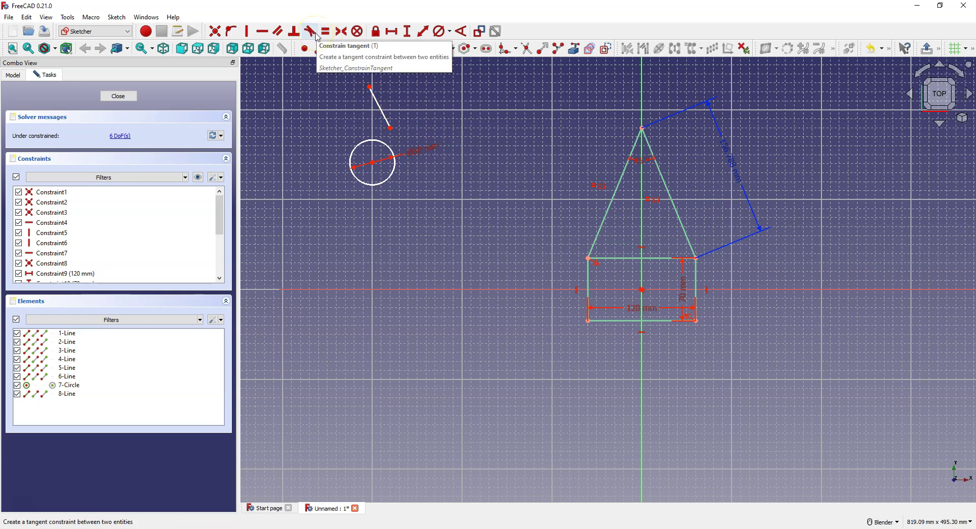
Apply a tangent constraint between the short sloped line and the circle.
click(379, 105)
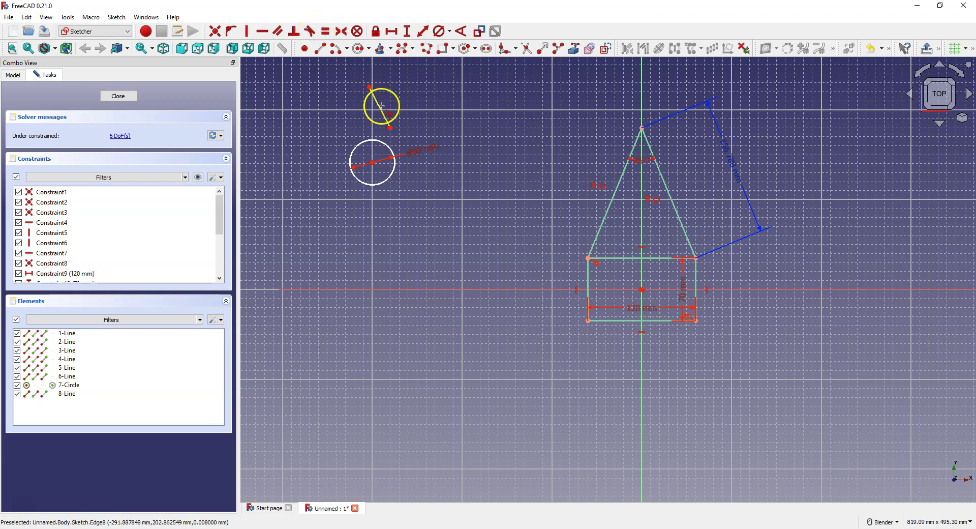
click(391, 159)
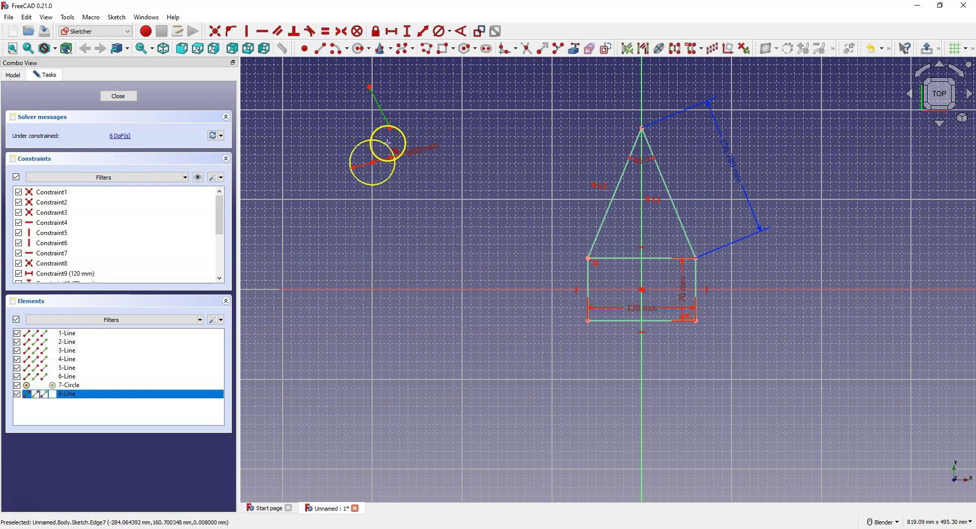
click(390, 159)
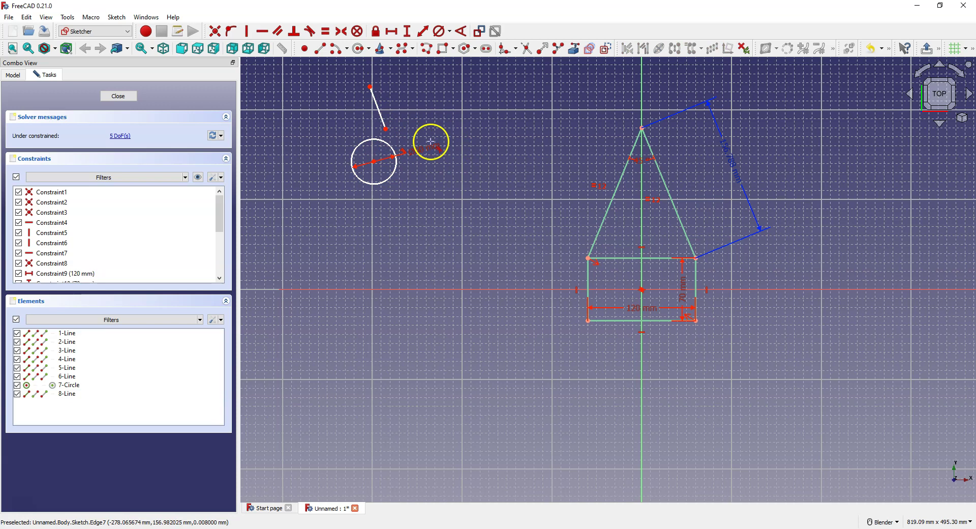
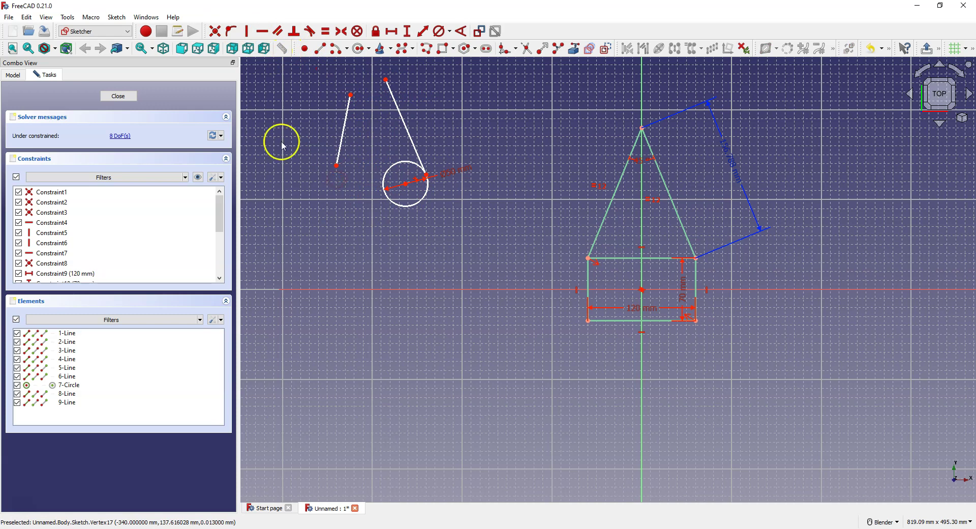
Make the upper endpoints of the two lines near the circle coincident and the left line's lower endpoint tangent to the circle.
click(351, 95)
click(387, 80)
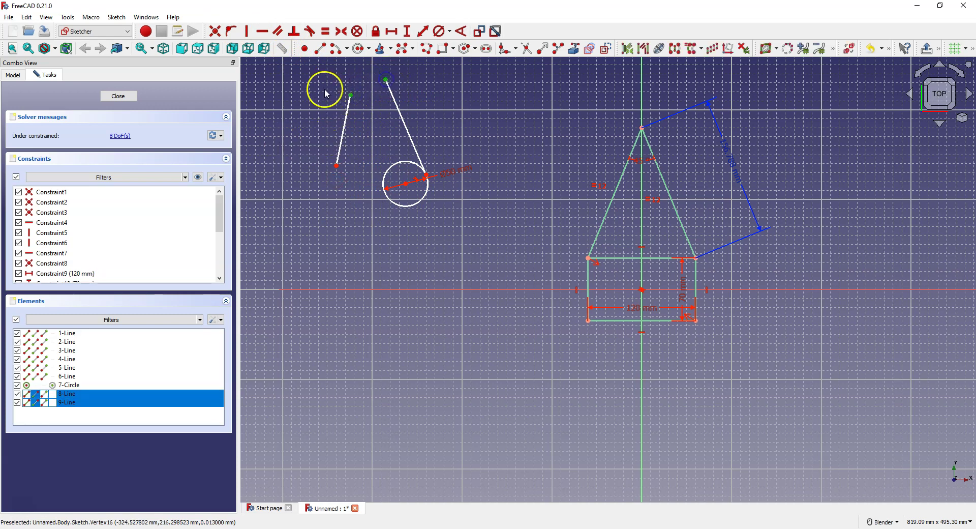
click(219, 33)
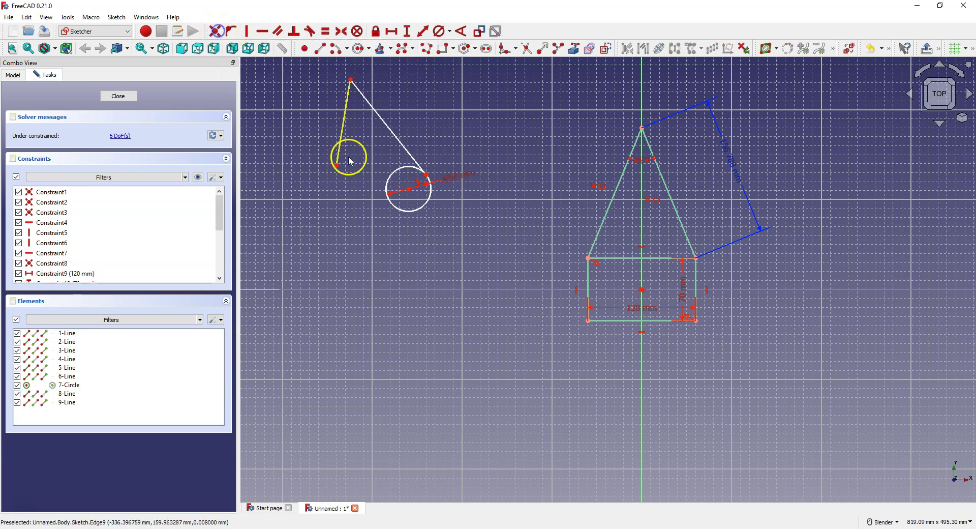
click(338, 166)
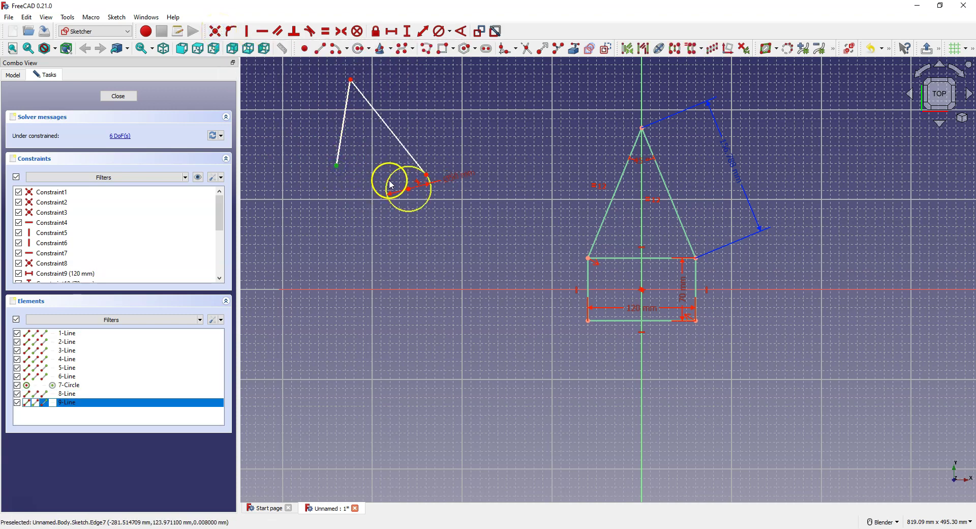
click(388, 185)
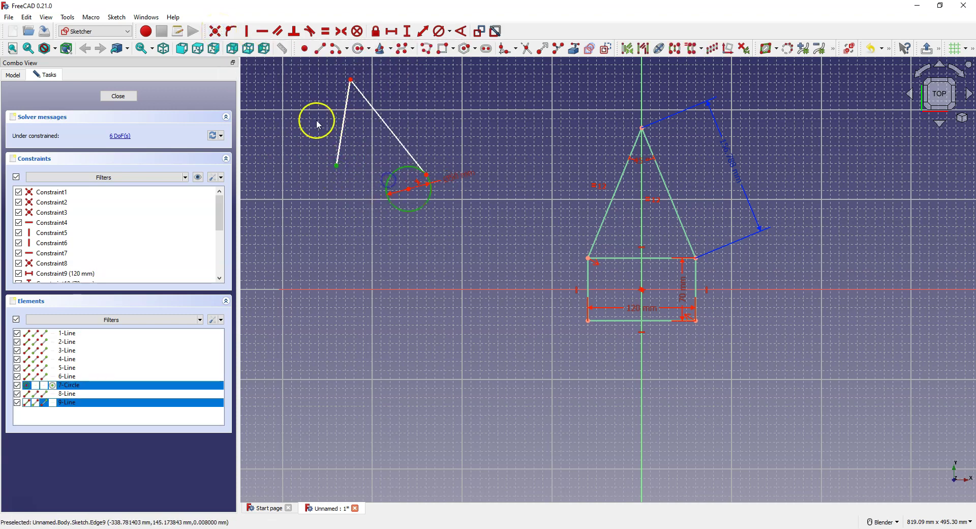
click(310, 31)
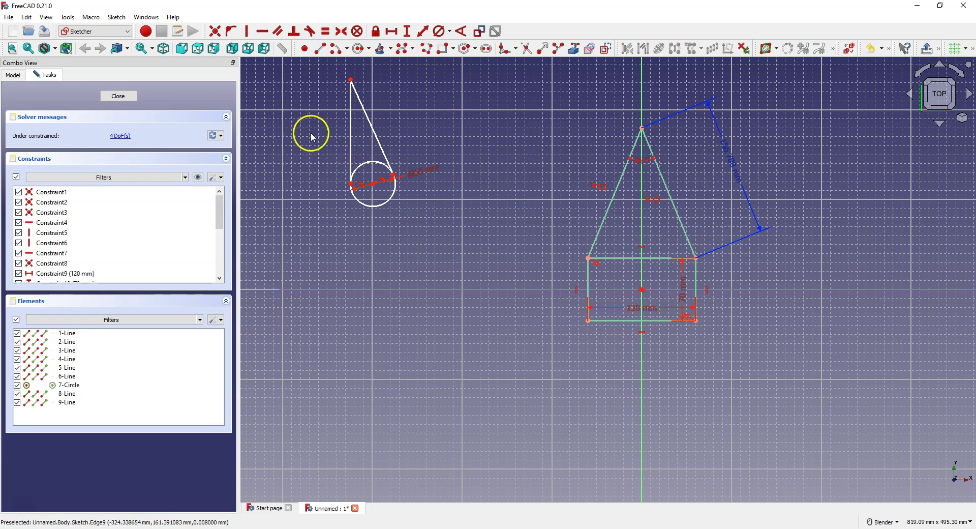
Constrain the angle between the two lines tangent to the circle to 45°.
click(352, 135)
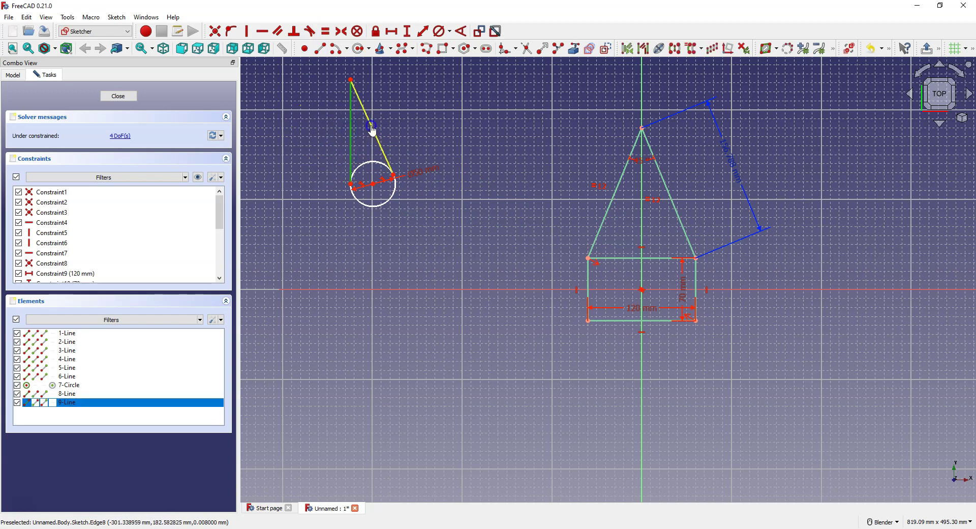
click(370, 124)
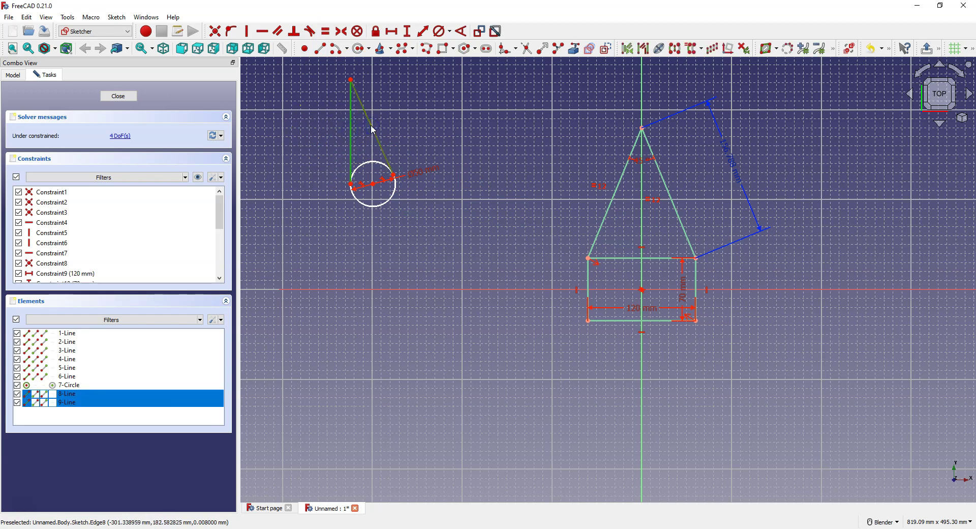
click(461, 31)
text(45)
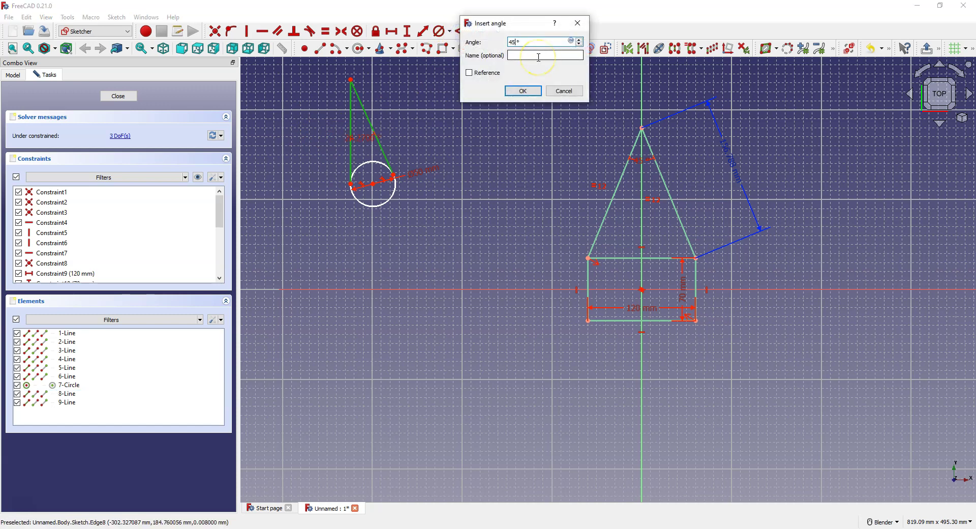
key(Return)
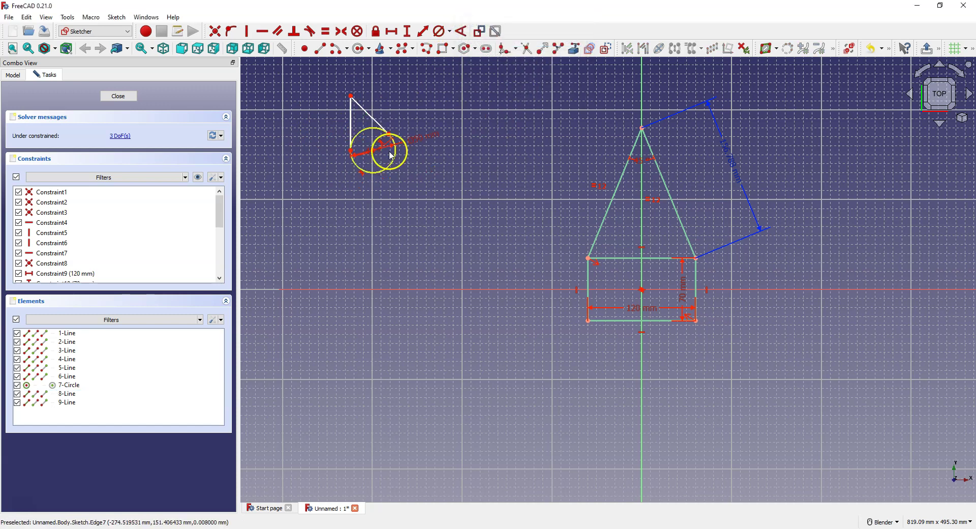
Place the circle's centre on the sketch origin inside the rectangle with a coincident constraint.
click(214, 32)
click(374, 151)
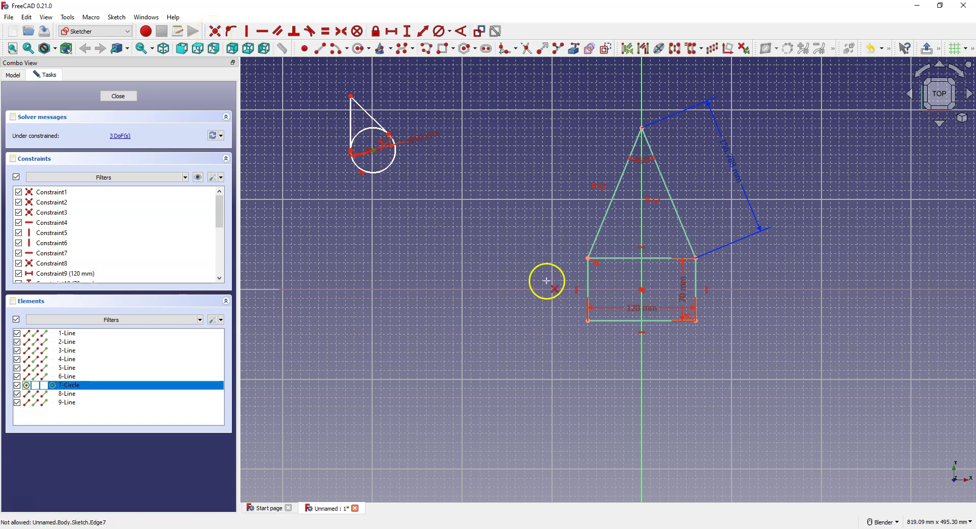
click(641, 289)
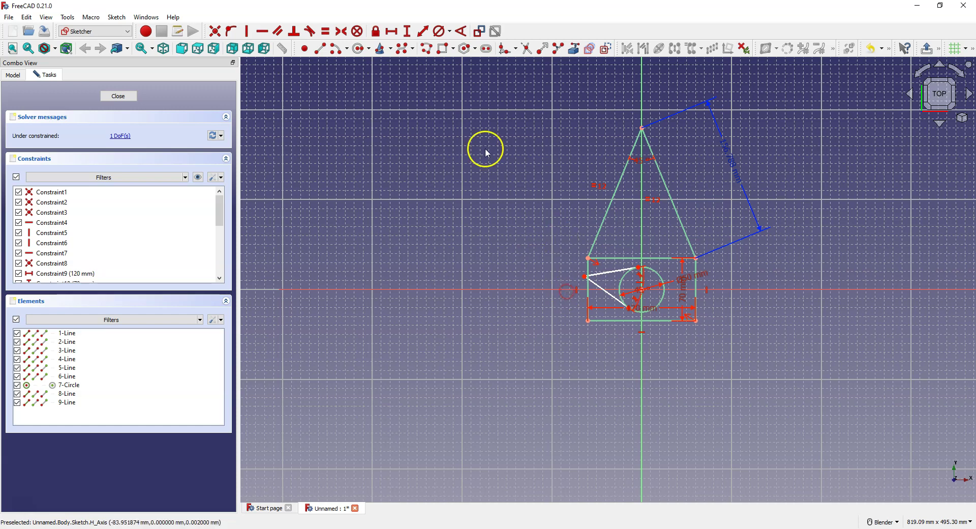
Constrain the shared endpoint of the two lines tangent to the circle onto the sketch's vertical axis with a point-on-object constraint.
click(586, 278)
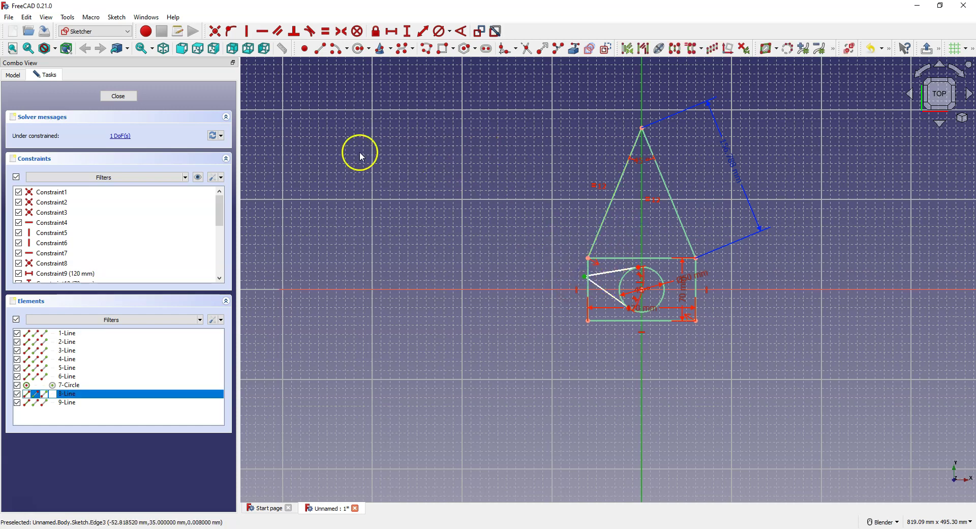
click(232, 34)
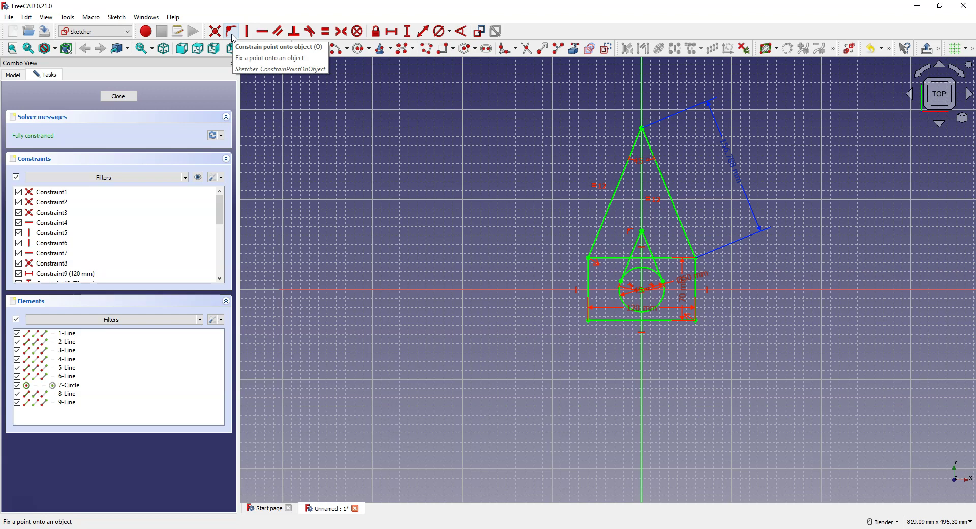
Convert the rectangle's upper edge, which separates it from the large triangle, to construction geometry.
shift+middle_drag(544, 333, 568, 342)
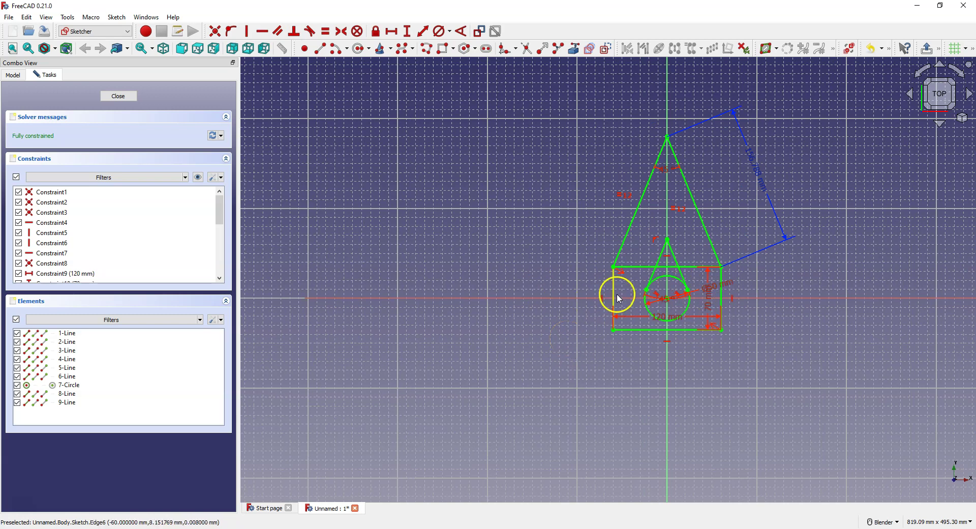
click(639, 267)
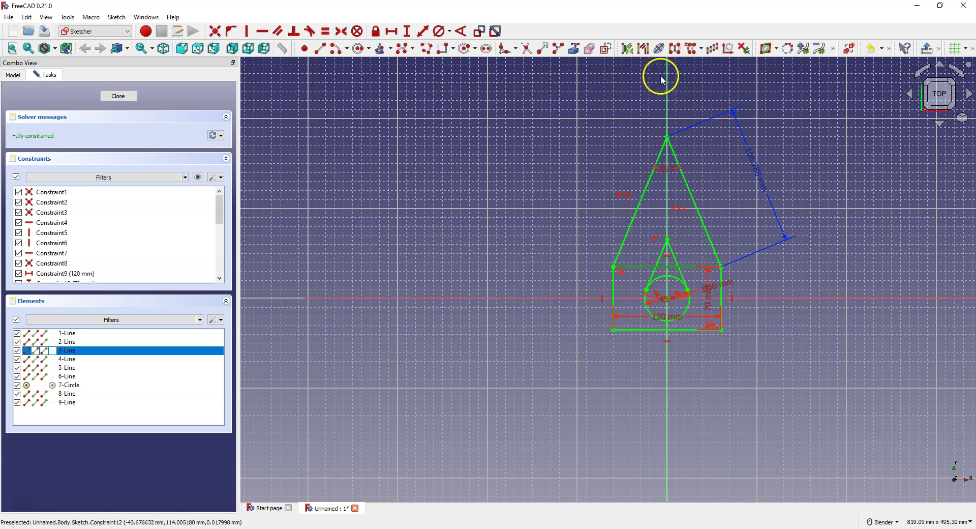
click(607, 49)
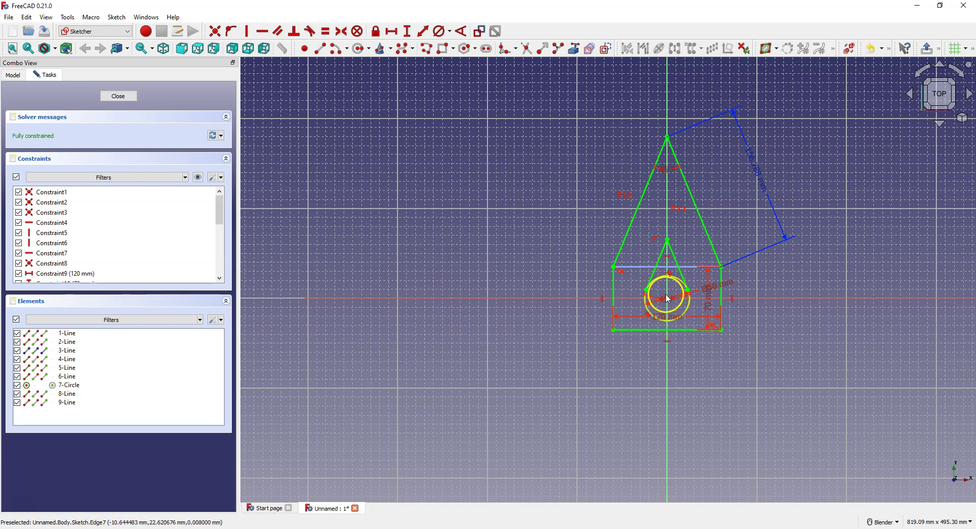
Trim away the circle's upper arc between the two tangent lines to leave a closed teardrop outline.
click(529, 49)
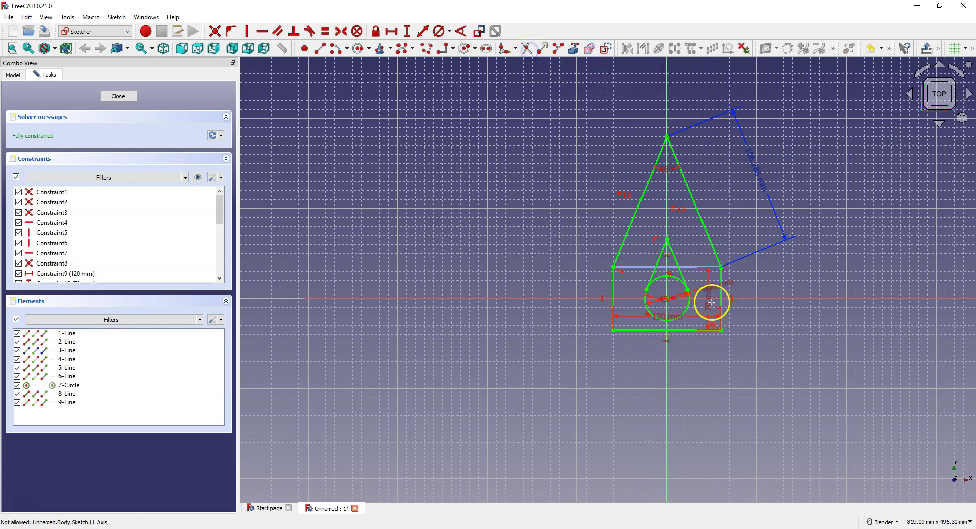
click(676, 280)
click(693, 286)
click(578, 277)
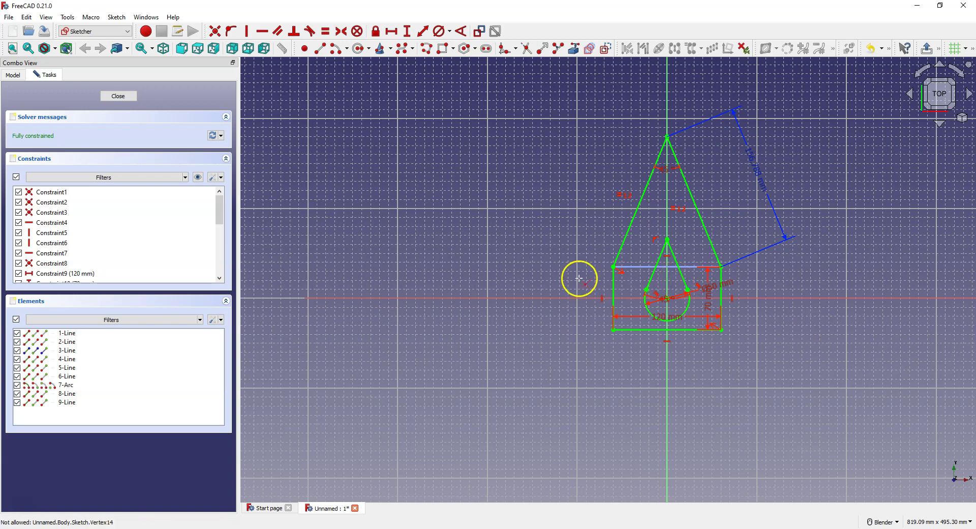
right_click(580, 279)
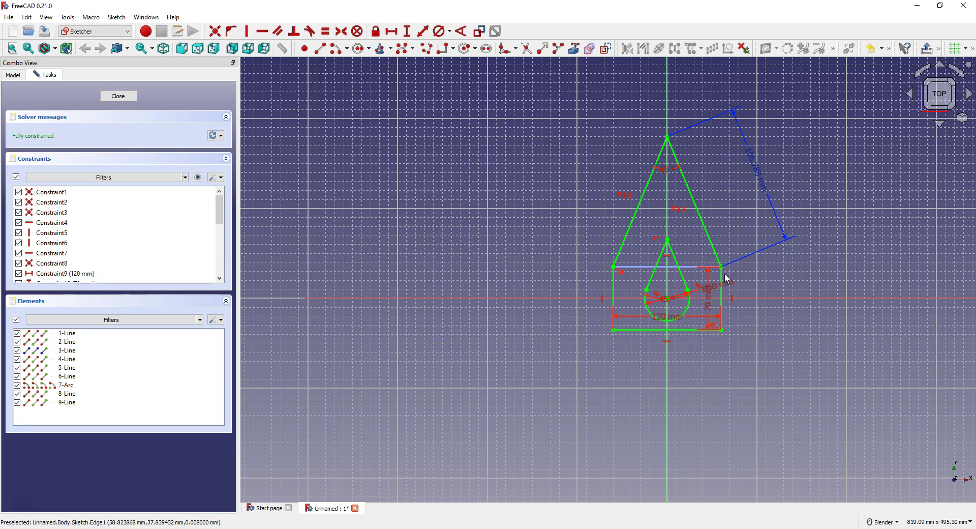
click(773, 306)
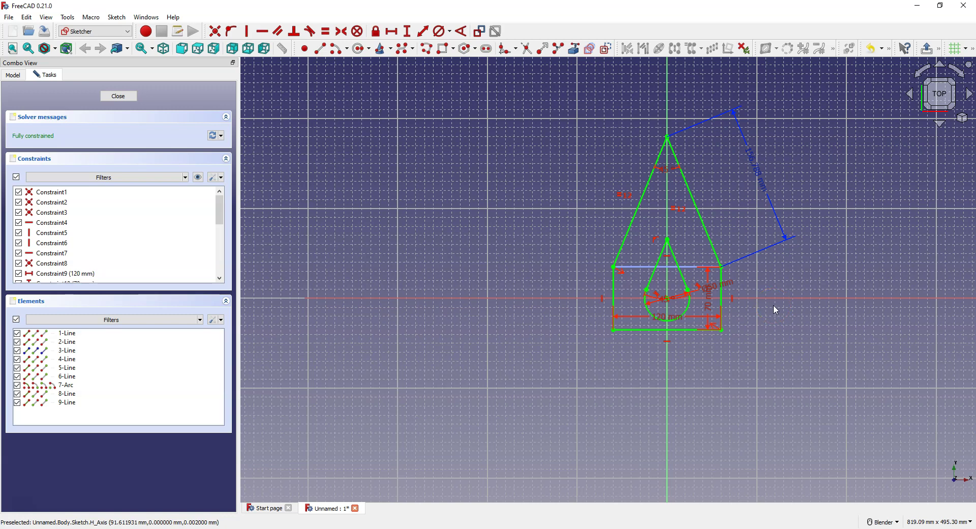
Close the sketch and pad it 10 mm along the sketch normal.
click(116, 96)
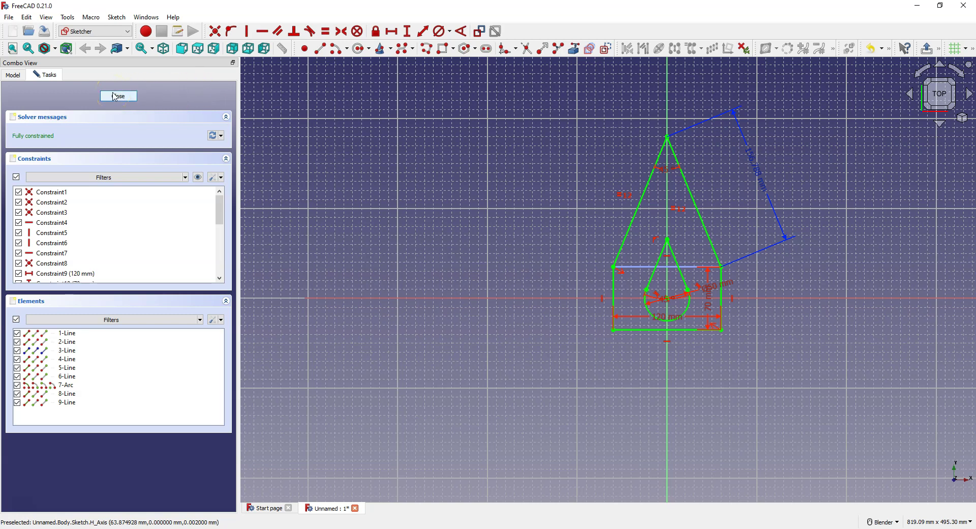
scroll(584, 212, down, 2)
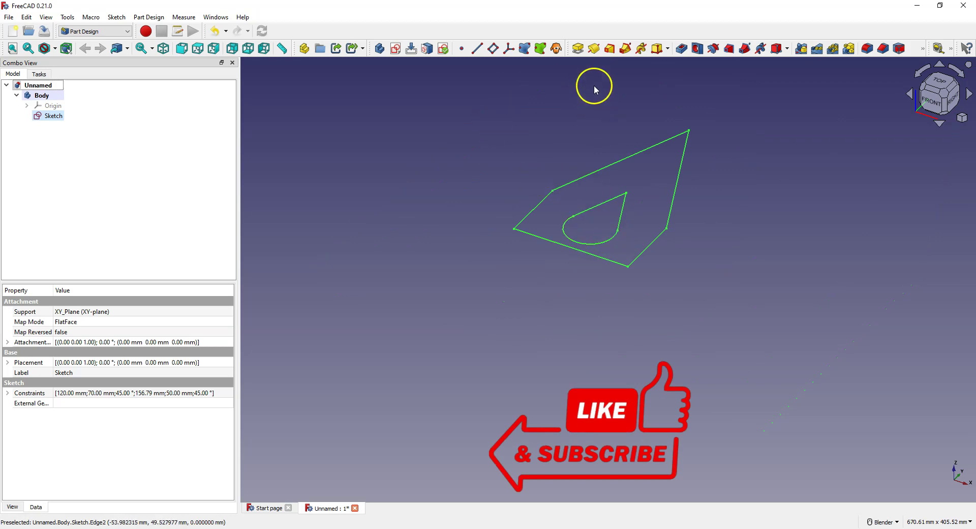
click(578, 48)
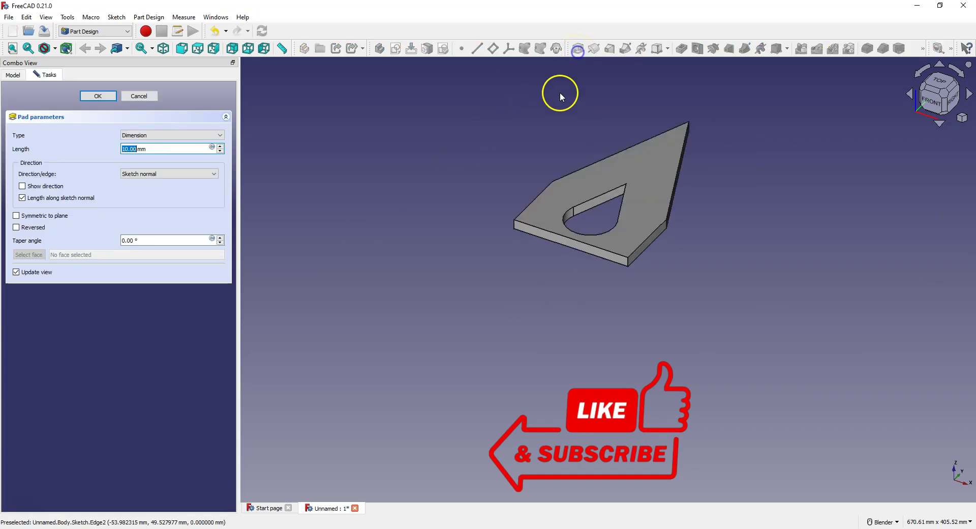
click(94, 101)
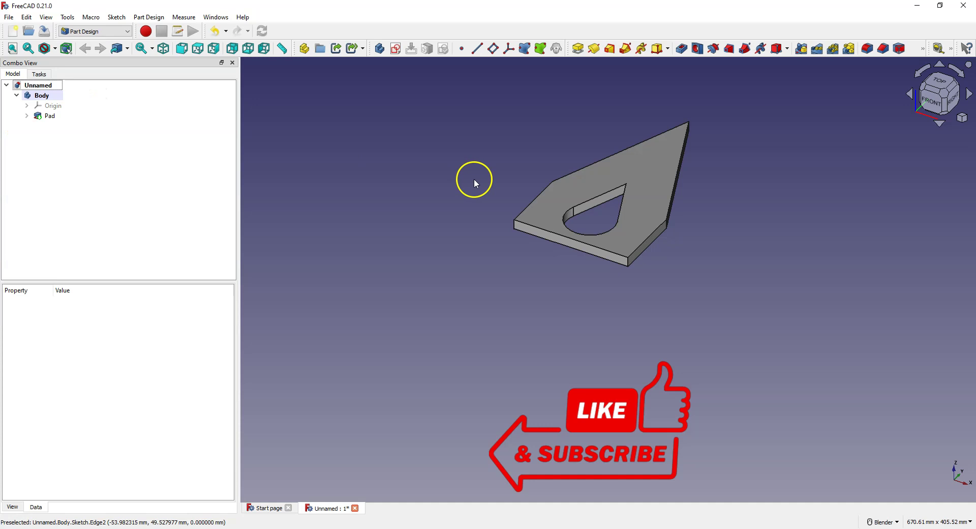